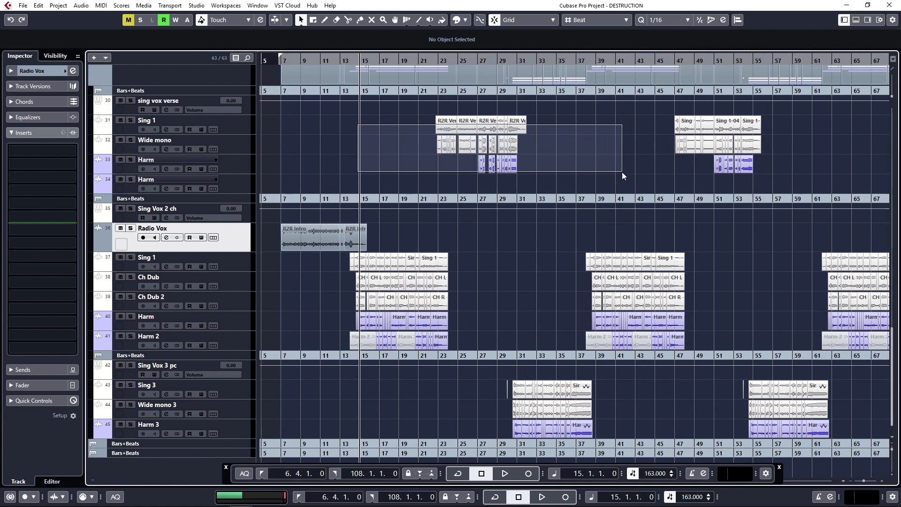
left_click(530, 202)
left_click_drag(499, 398, 632, 414)
left_click(632, 413)
left_click(459, 357)
left_click(408, 356)
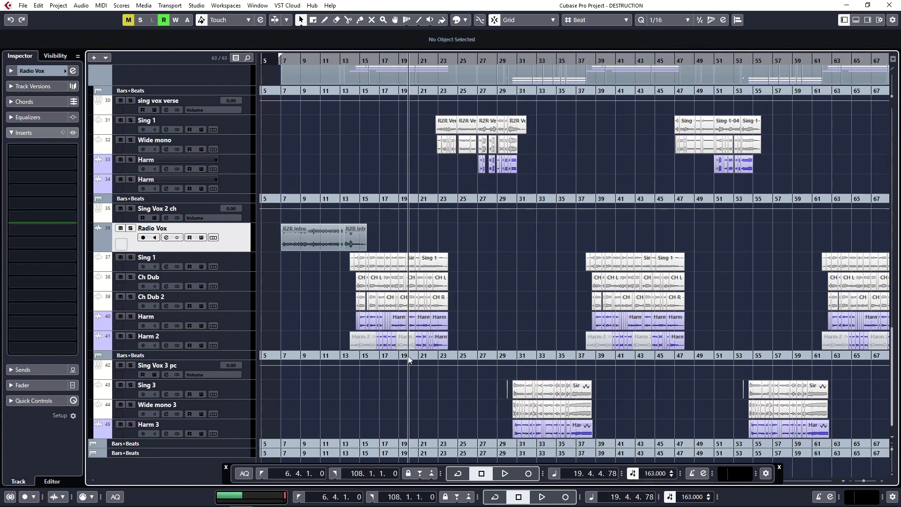
key("g")
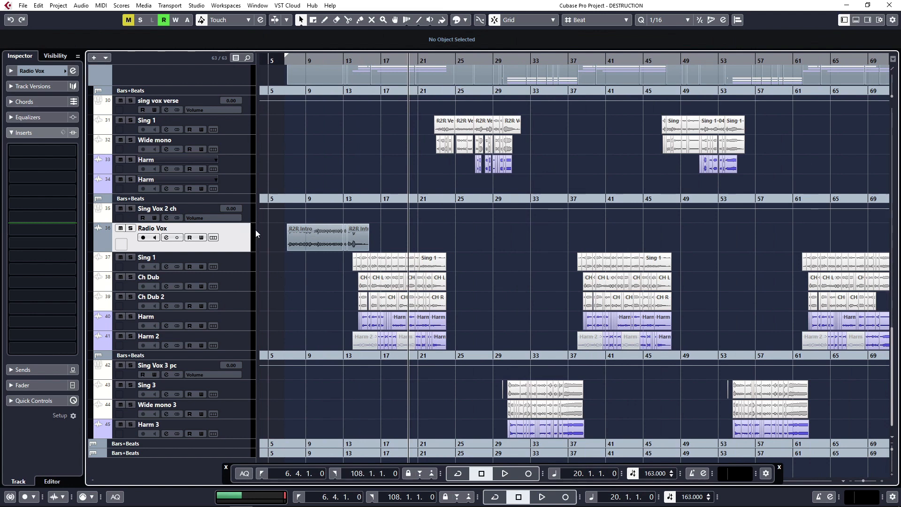
- Review the insert chains of the chorus vocal tracks from Sing 1 through Ch Dub, Ch Dub 2, Harm and Harm 2
left_click(235, 269)
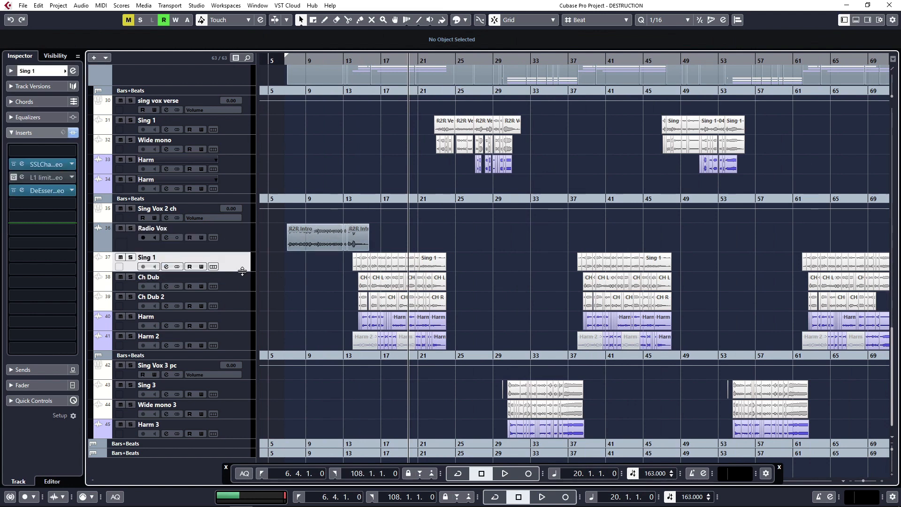
left_click_drag(370, 199, 368, 258)
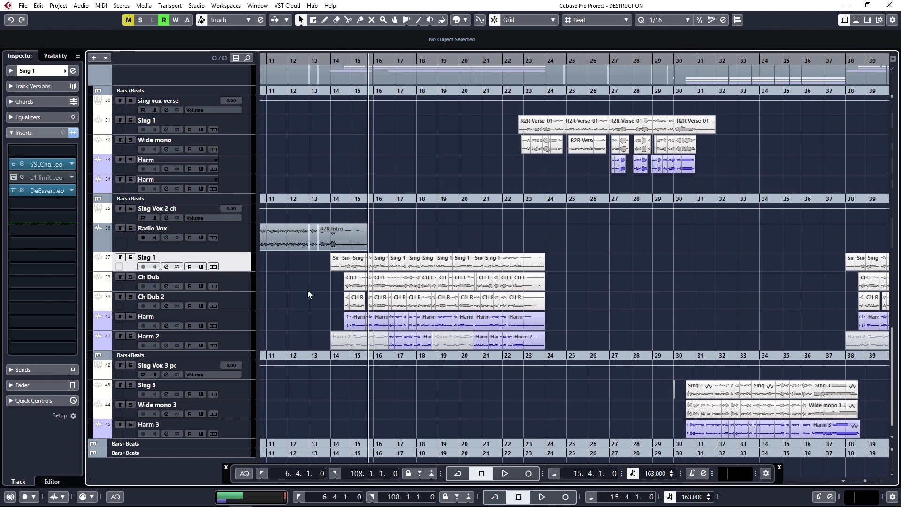
left_click(234, 286)
left_click(248, 307)
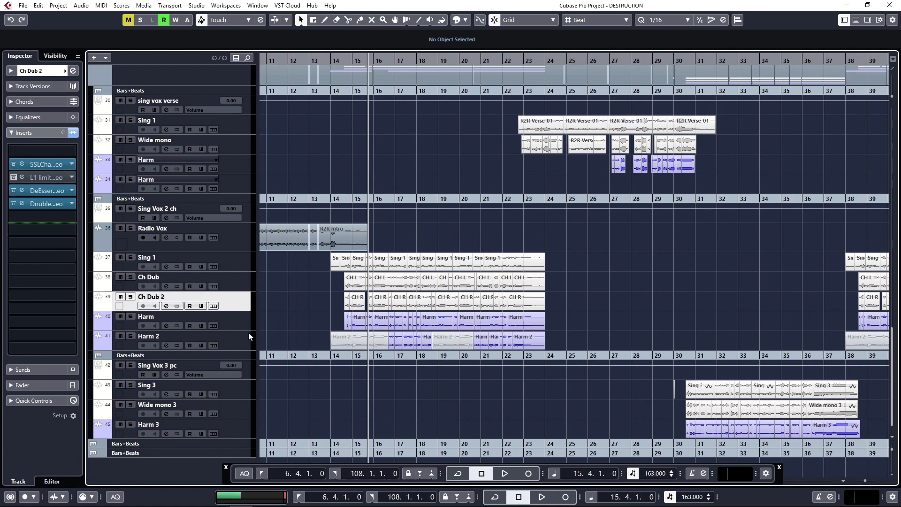
left_click(234, 319)
left_click(243, 343)
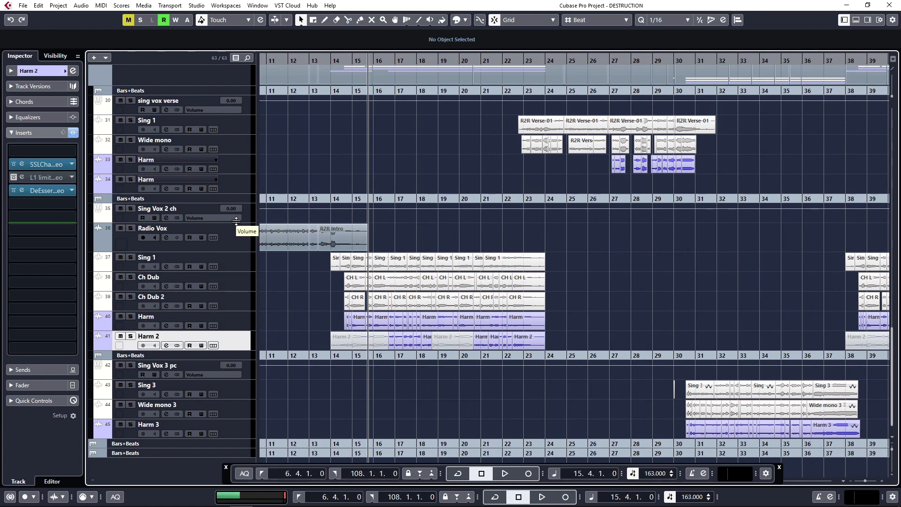
- Inspect the SSLChannel and DeEsser plug-in settings on the Harm 2 track, closing each plug-in
left_click(52, 163)
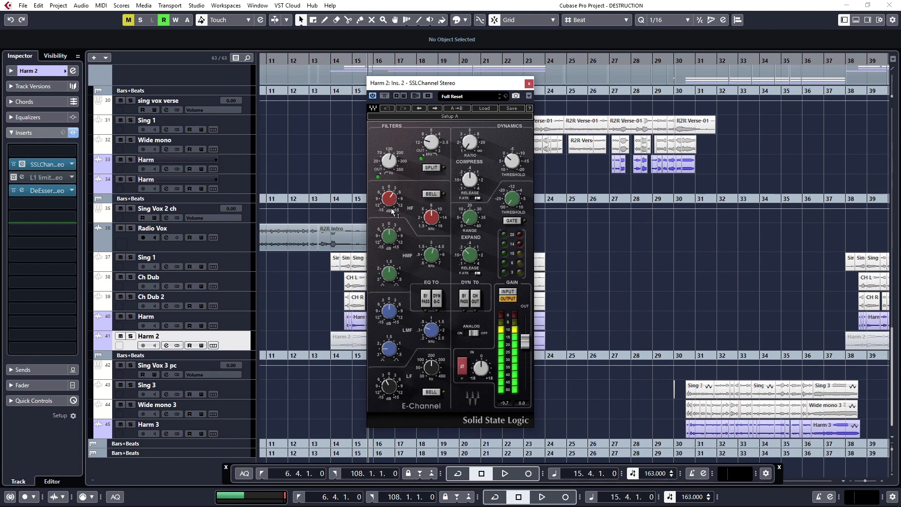
left_click(528, 84)
left_click(47, 190)
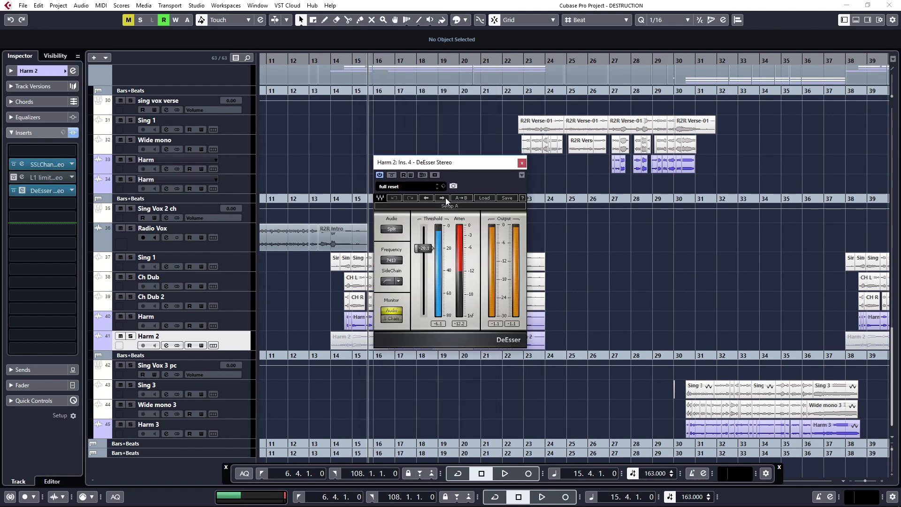
left_click(522, 163)
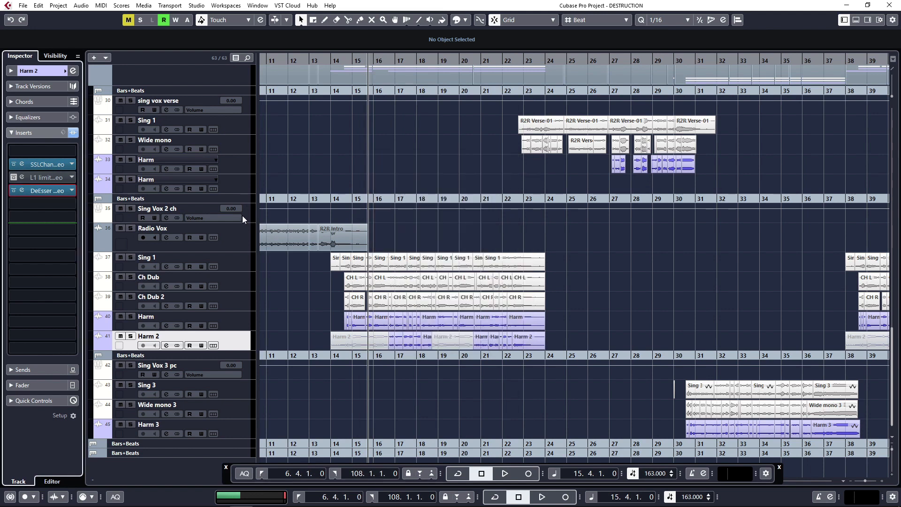
- Insert the Howard Benson Vocals plug-in in the second insert slot of the Sing Vox 2 ch group
left_click(242, 216)
left_click(249, 218)
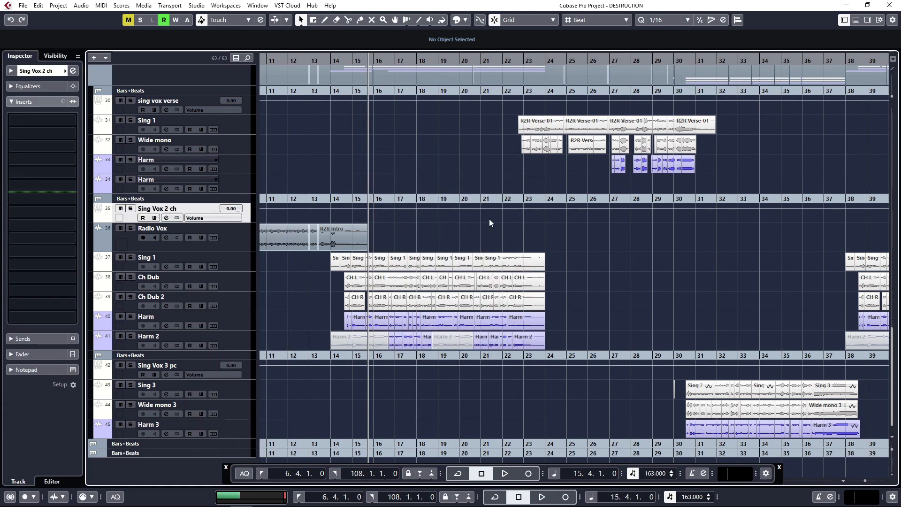
left_click_drag(352, 202, 352, 205)
left_click(223, 249)
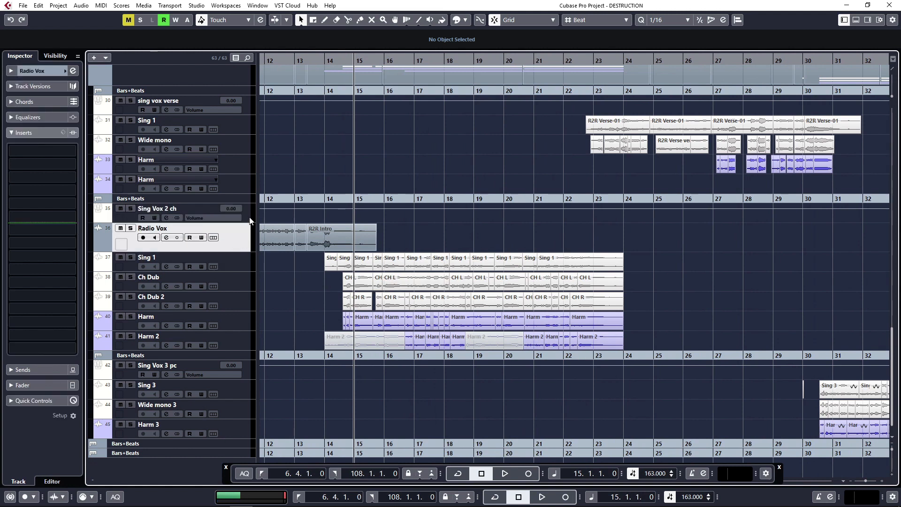
left_click(197, 206)
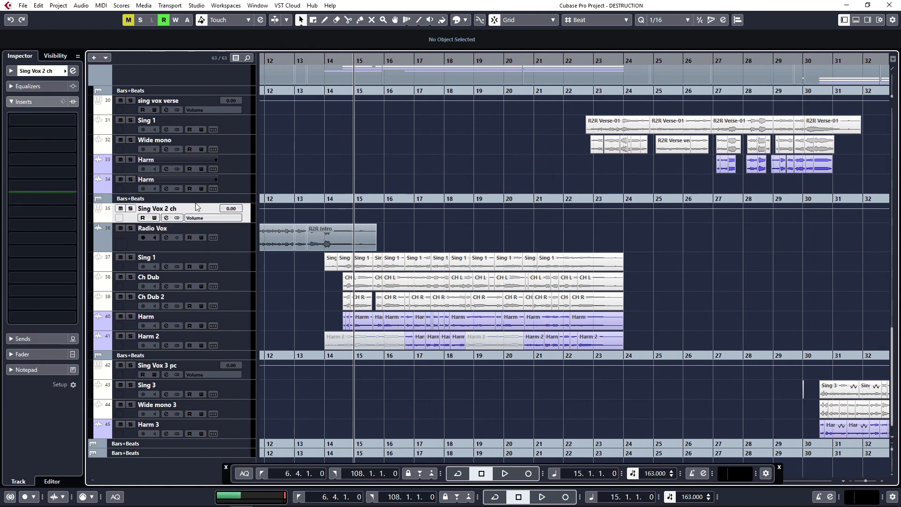
left_click(45, 133)
type("how")
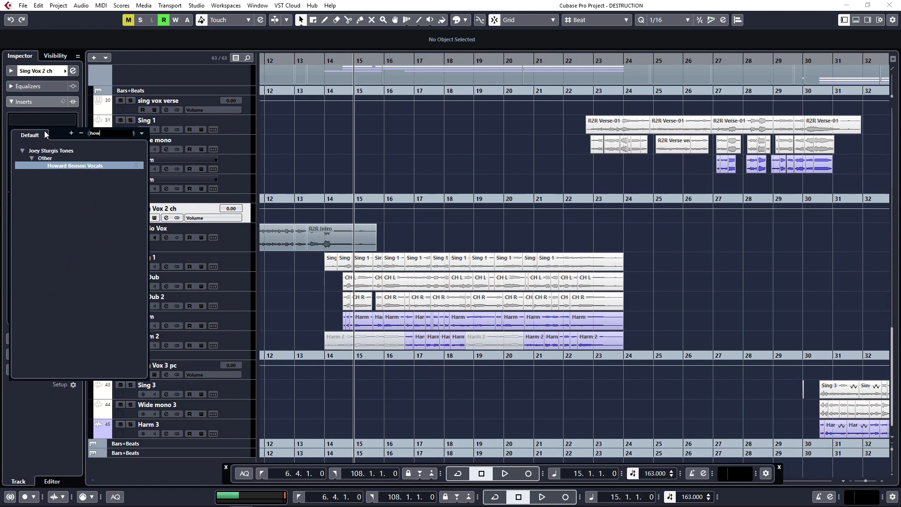
key("Return")
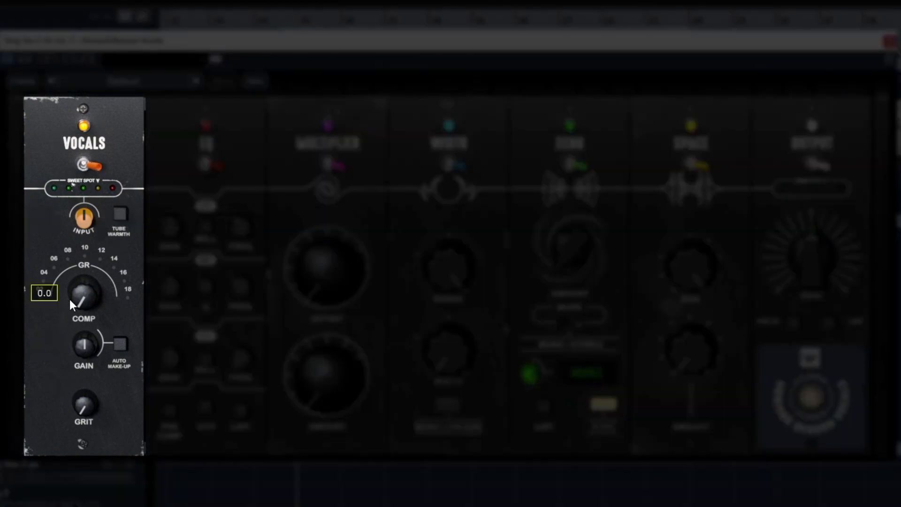
- Reposition the plug-in window to uncover the tracks and solo the Sing Vox 2 ch group instead of Radio Vox
mouse_move(79, 338)
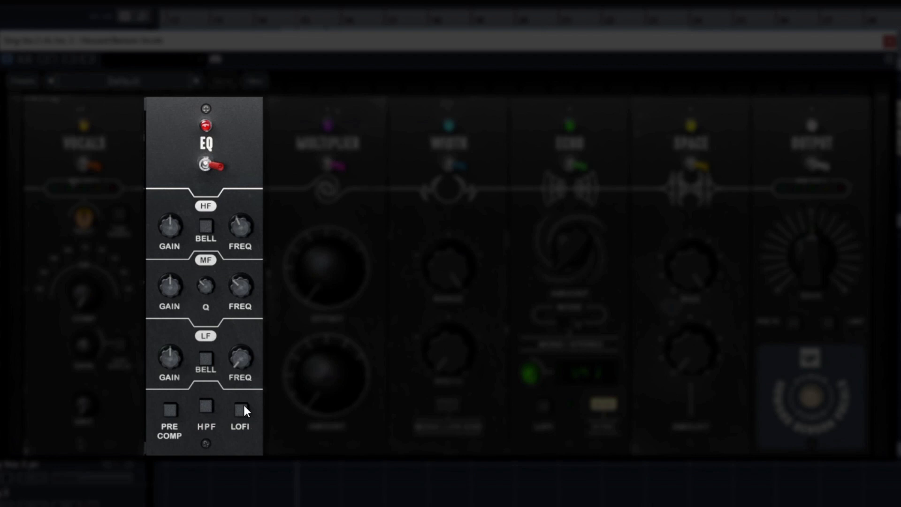
mouse_move(336, 395)
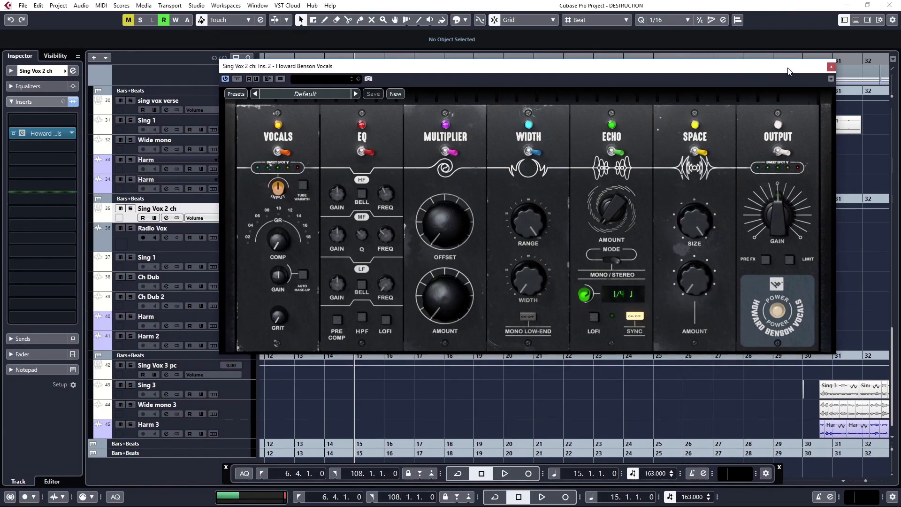
left_click_drag(788, 71, 779, 72)
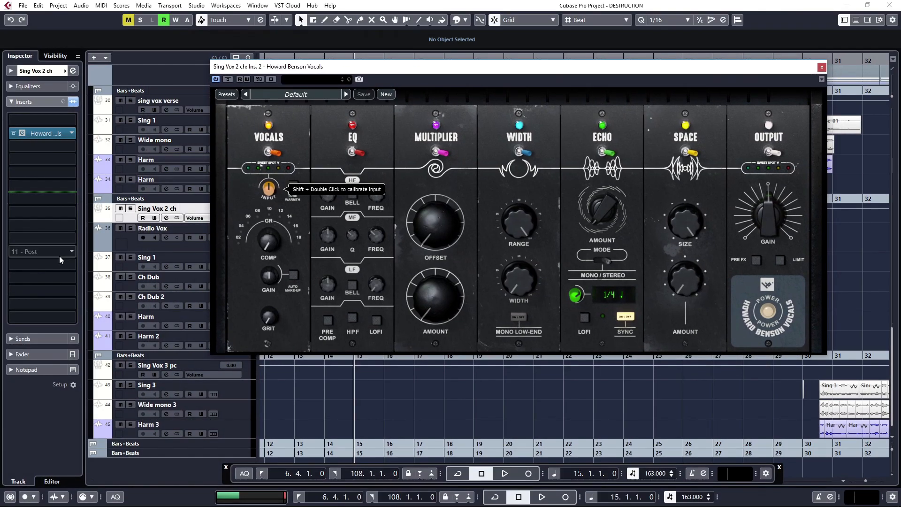
left_click(131, 229)
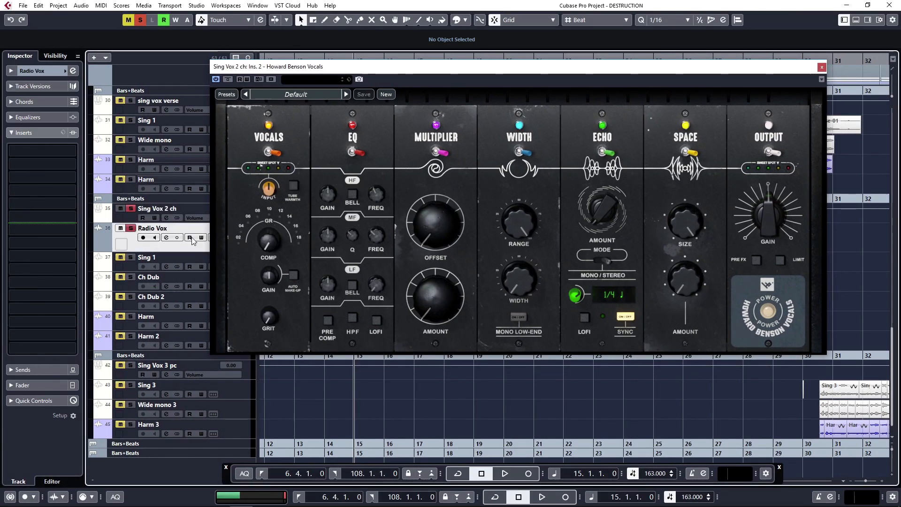
left_click(131, 229)
left_click(131, 209)
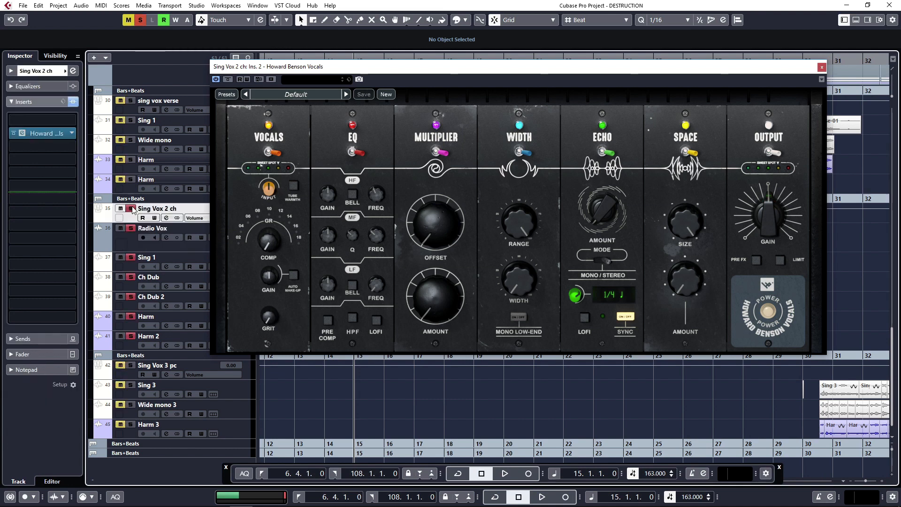
- Play the soloed chorus vocals and try out more compression in the plug-in's Vocals section
key("space")
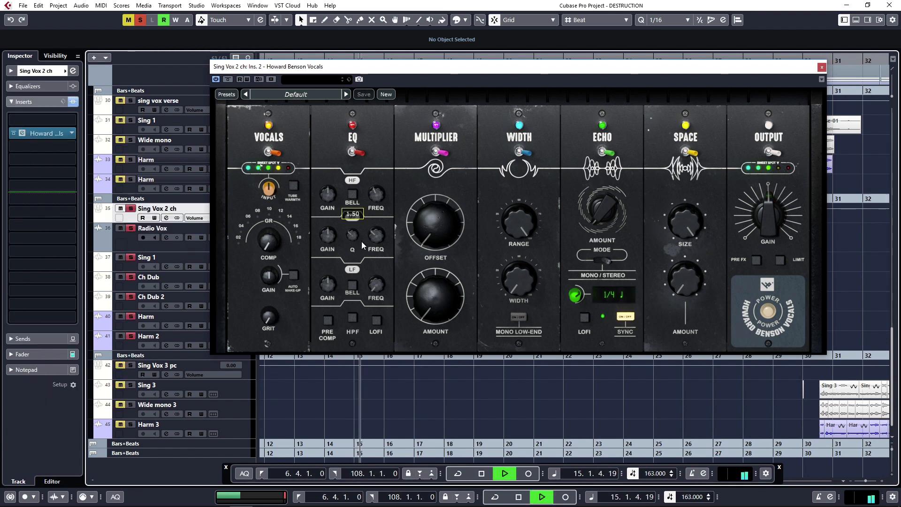
mouse_move(272, 249)
left_mouse_down()
mouse_move(272, 224)
mouse_move(274, 262)
left_mouse_up()
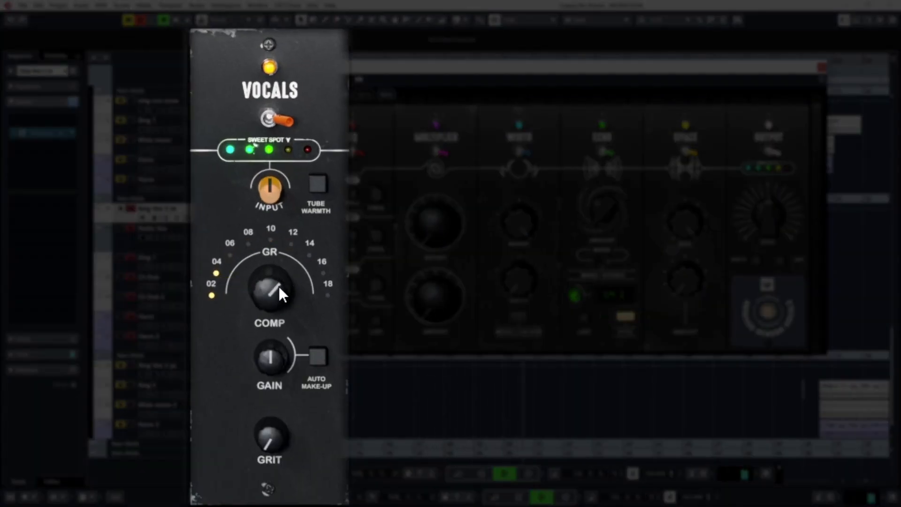
left_click(279, 286, "alt")
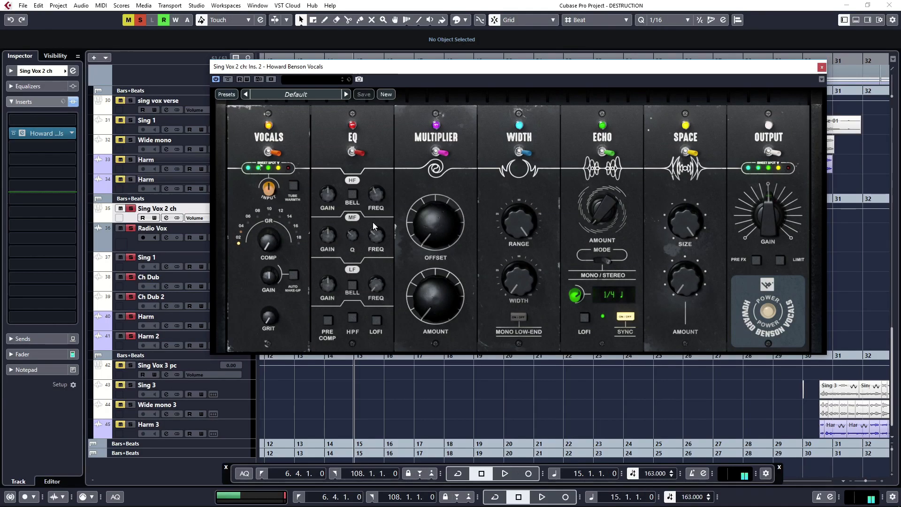
- Enable the limiter in the plug-in's Output section and raise the output gain during playback
left_click(780, 261)
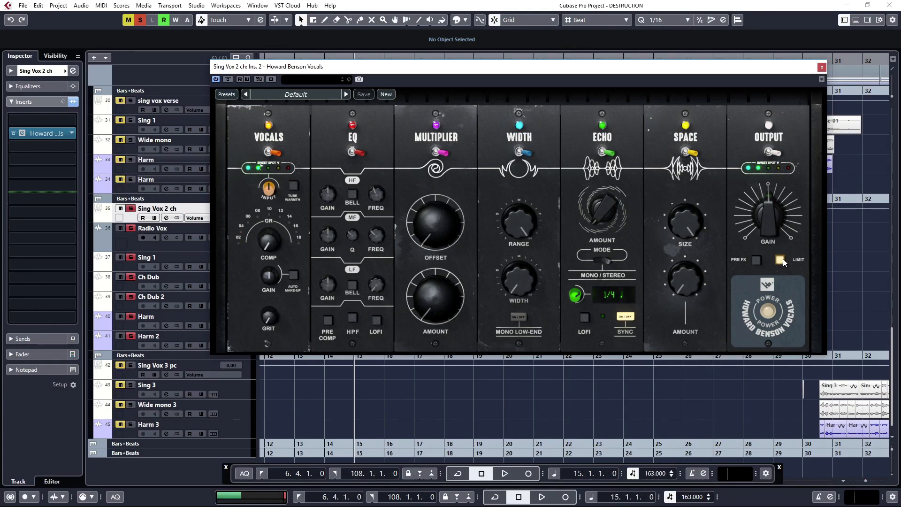
key("space")
left_click_drag(765, 229, 758, 205)
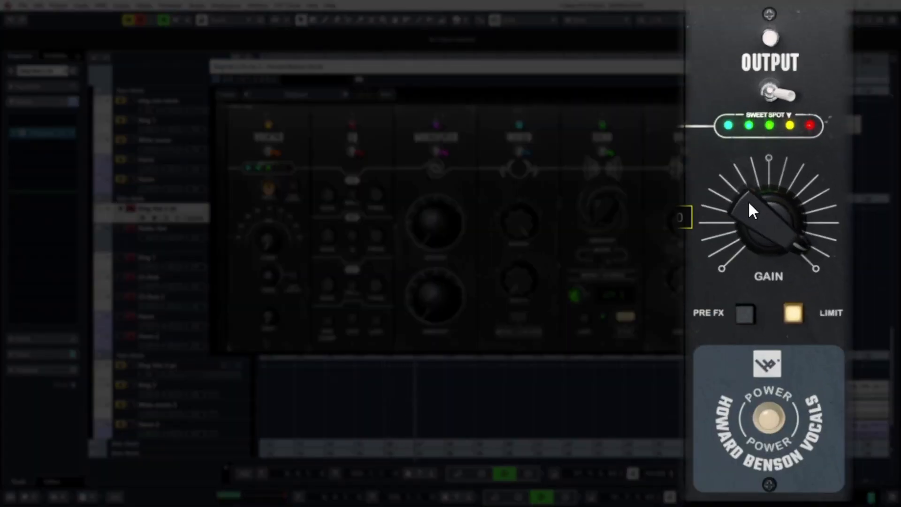
left_click_drag(748, 201, 749, 198)
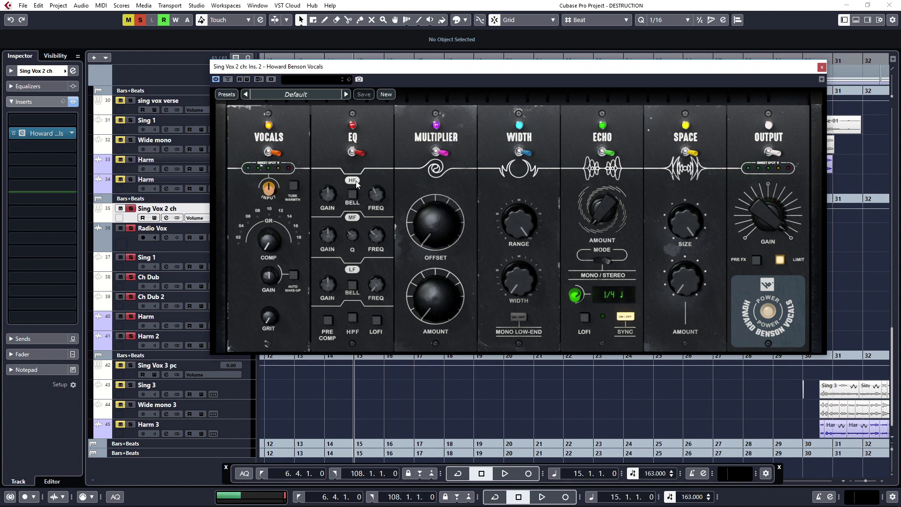
- Switch on the EQ section's high-pass filter and adjust the Echo amount to about 10.8
left_click(353, 321)
mouse_move(607, 212)
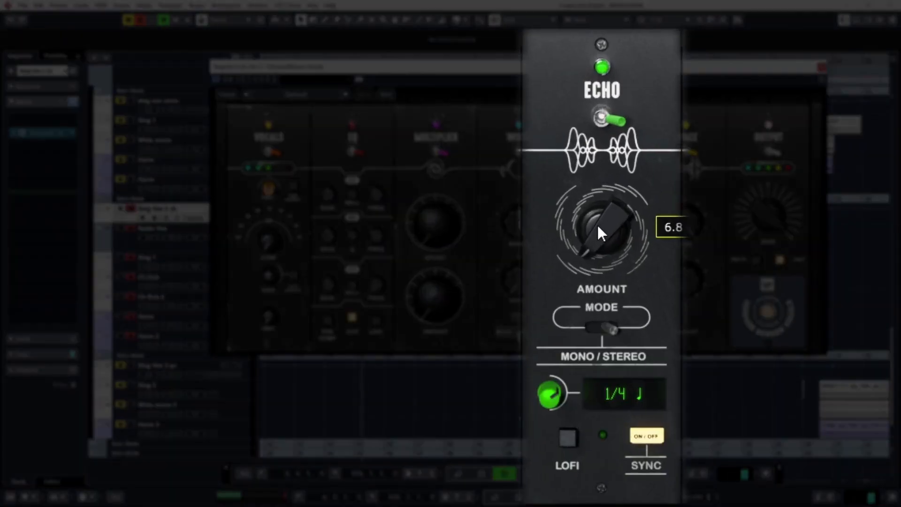
mouse_move(599, 212)
left_mouse_down()
mouse_move(598, 201)
mouse_move(593, 225)
left_mouse_up()
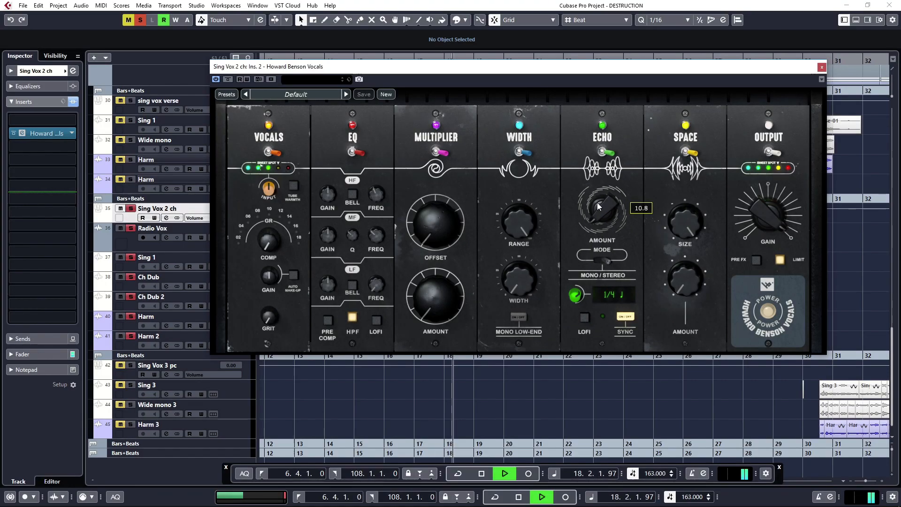
- Set the Space section's size to about 27 and fine-tune its amount while listening to the chorus vocals
mouse_move(685, 292)
key("space")
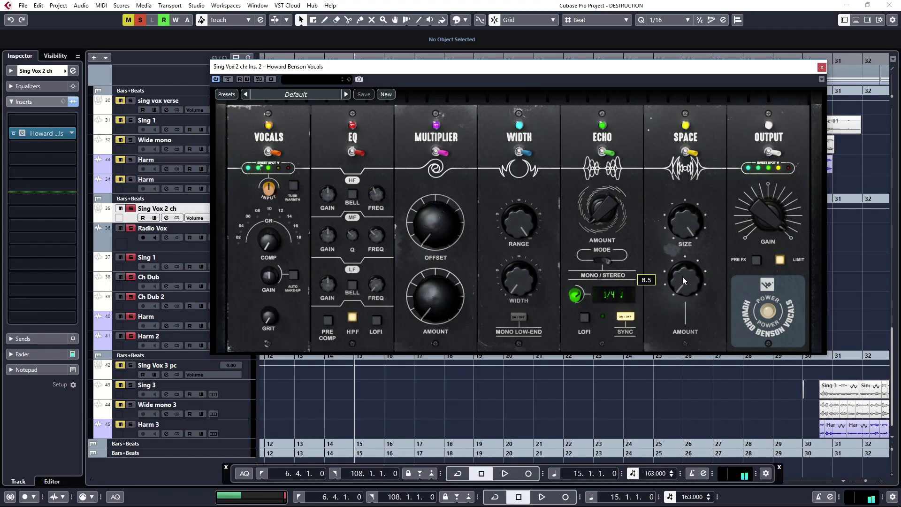
left_click_drag(684, 278, 683, 268)
key("space")
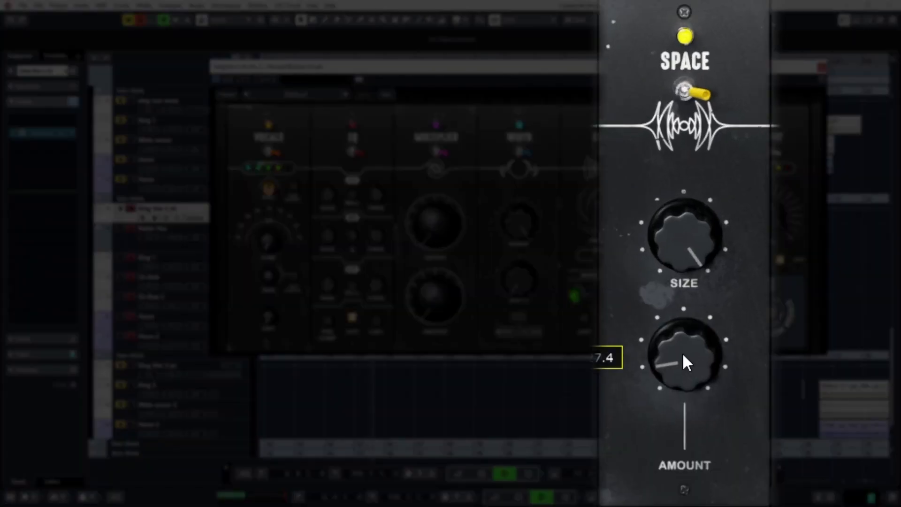
left_click_drag(683, 237, 675, 300)
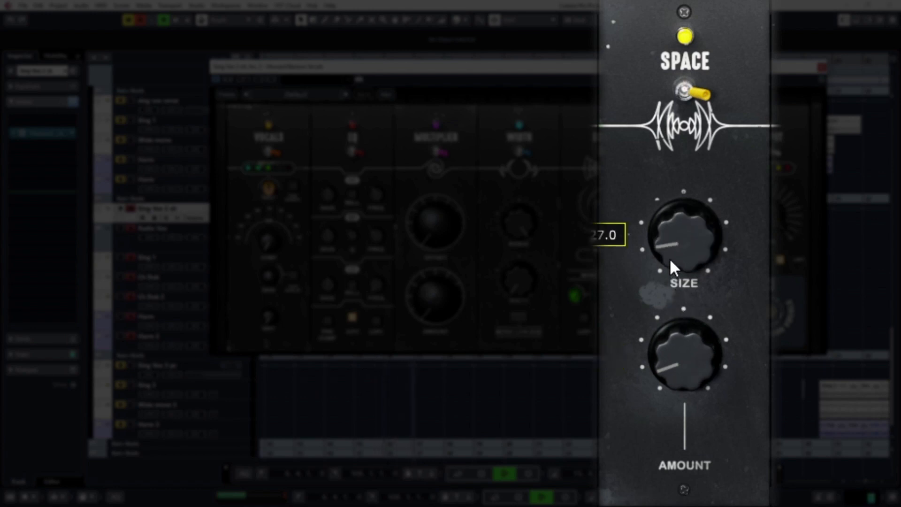
mouse_move(670, 259)
left_mouse_down()
mouse_move(669, 252)
mouse_move(670, 259)
left_mouse_up()
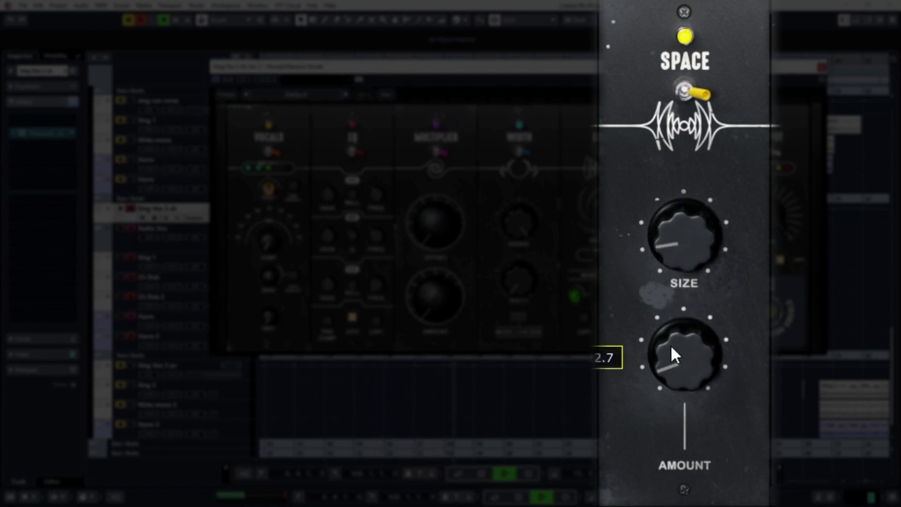
left_click_drag(671, 347, 673, 345)
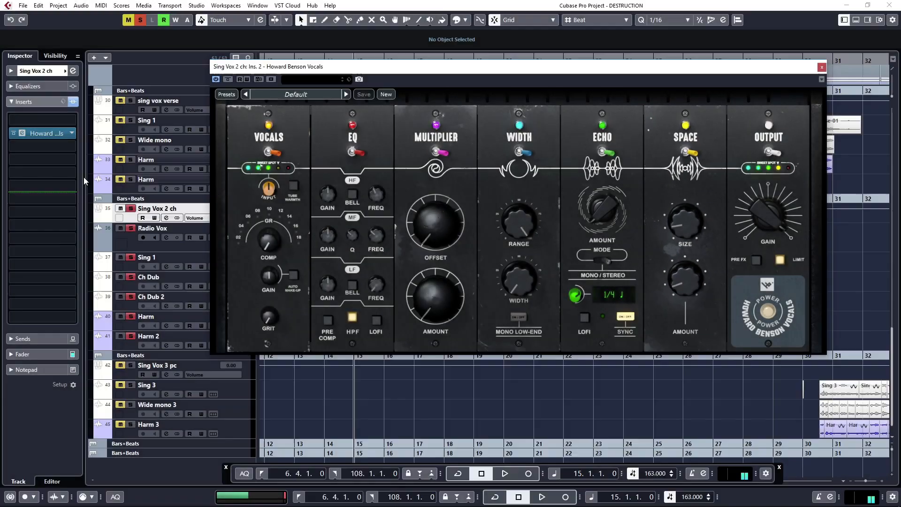
- Move the plug-in window clear of the track list, show the Sing Vox 2 ch fader and play the unsoloed mix
left_click_drag(436, 71, 482, 72)
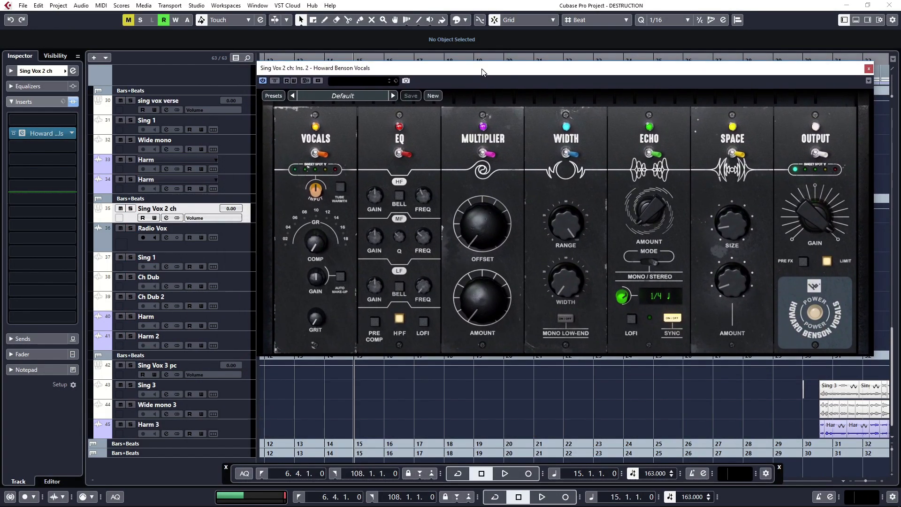
left_click(209, 230)
left_click(215, 211)
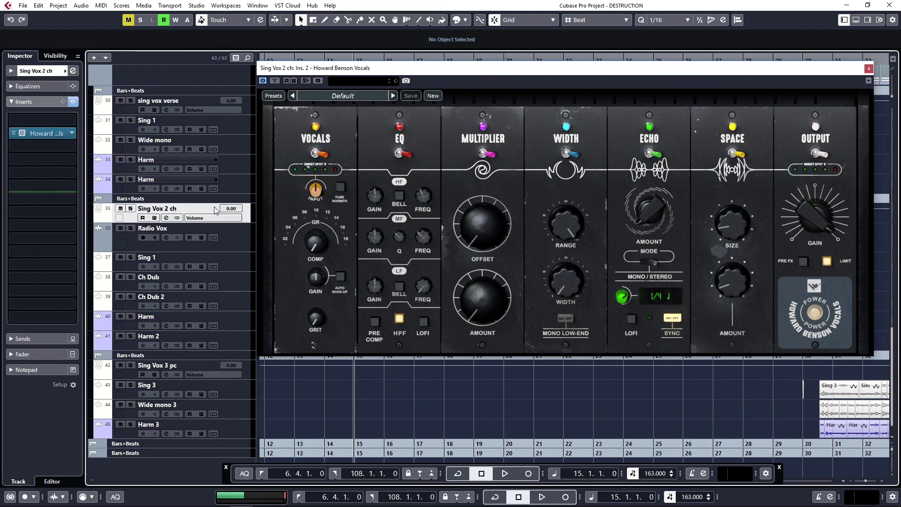
left_click(35, 354)
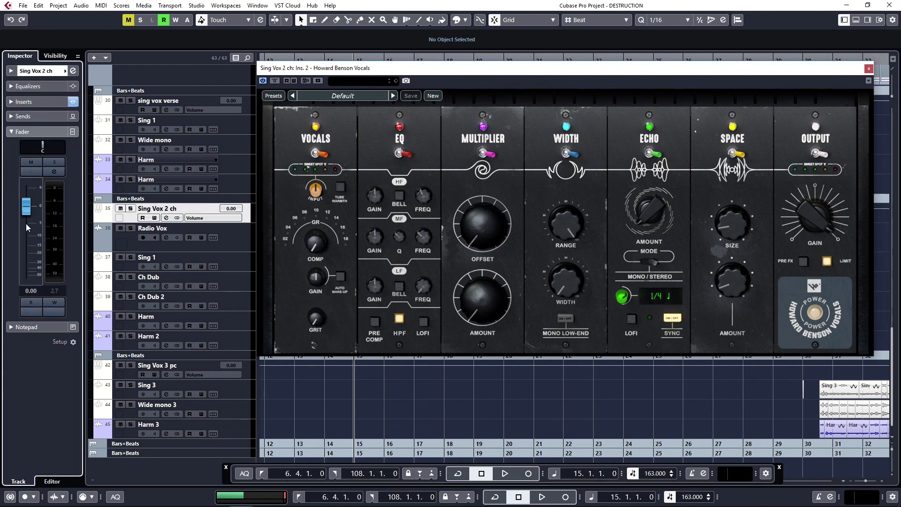
key("space")
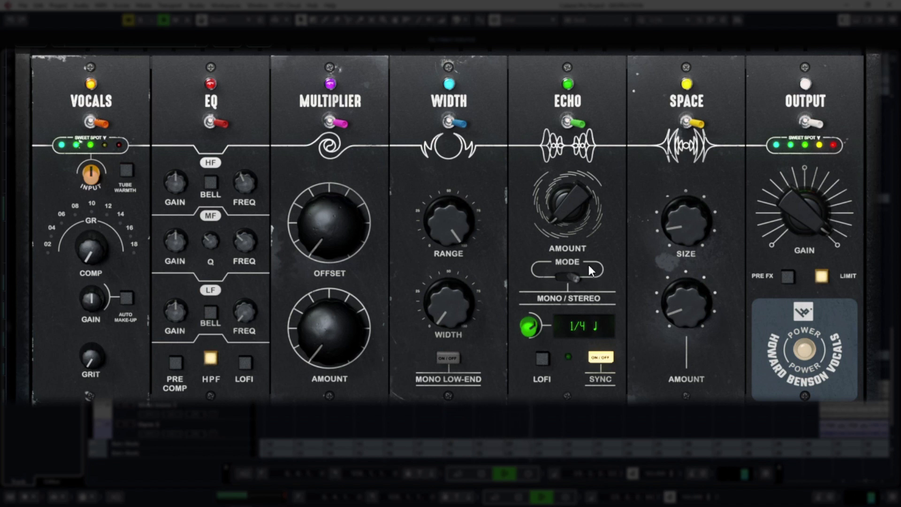
- Adjust the plug-in's output gain on the chorus vocal group while playing the full mix
left_click_drag(799, 218, 820, 266)
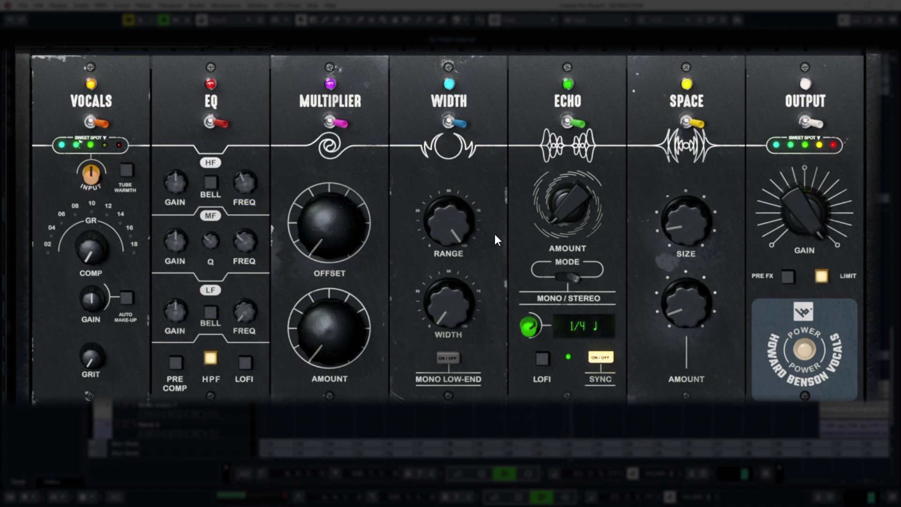
left_click_drag(792, 217, 791, 226)
key("space")
key("space")
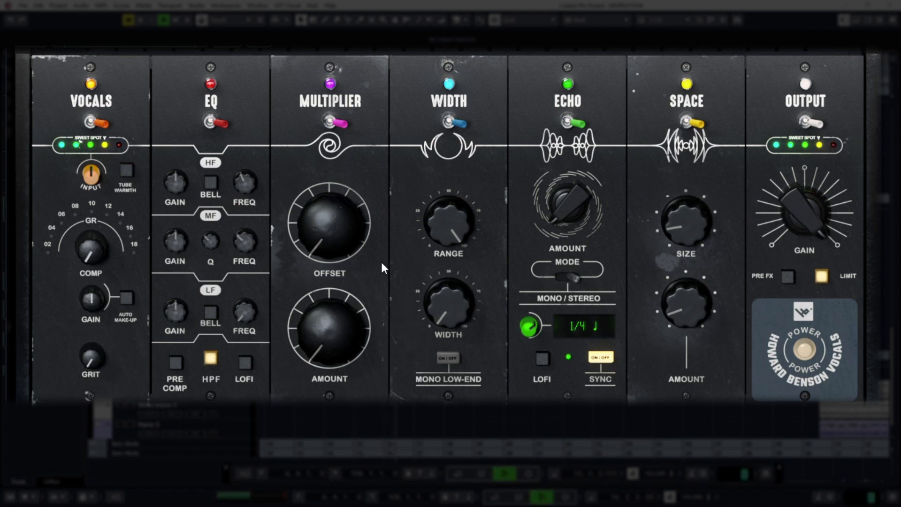
- Raise the Multiplier amount, reduce it to a subtler level, and compare the vocals with the section off and on
left_click_drag(345, 326, 337, 283)
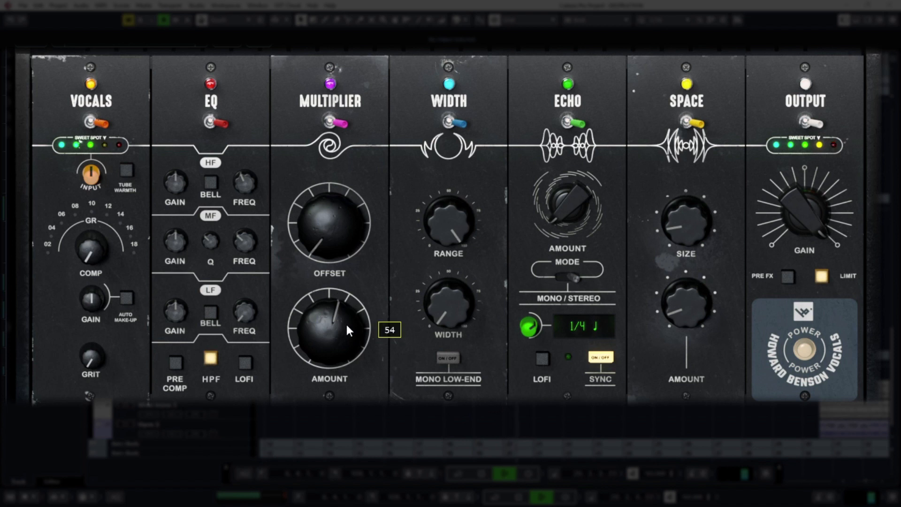
scroll(344, 324, "down", 10)
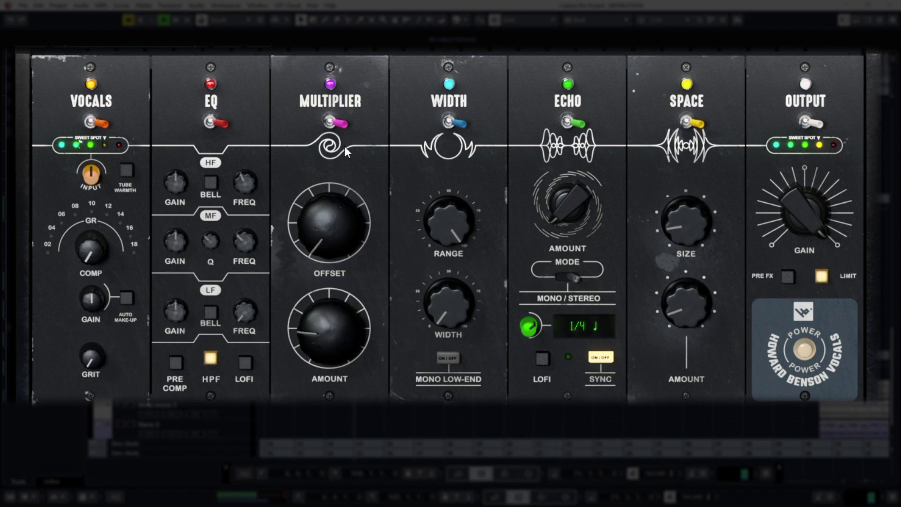
left_click(343, 124)
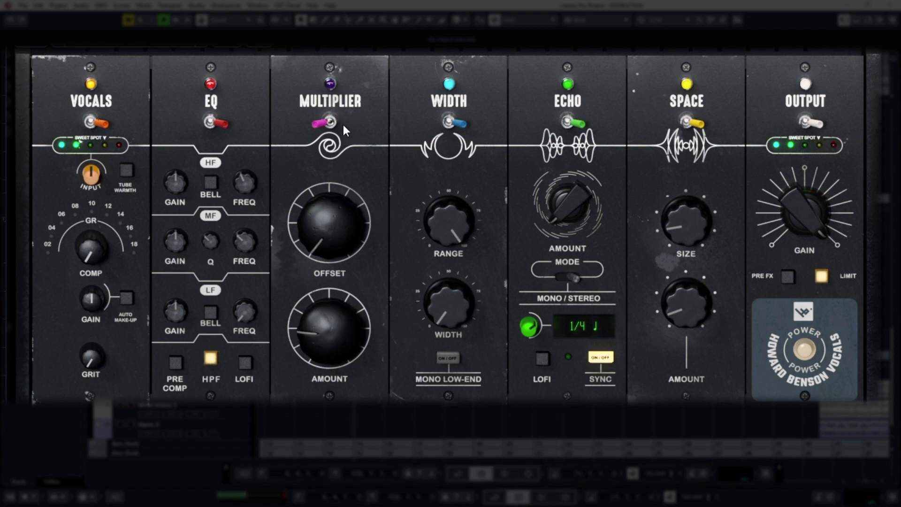
key("space")
left_click(343, 124)
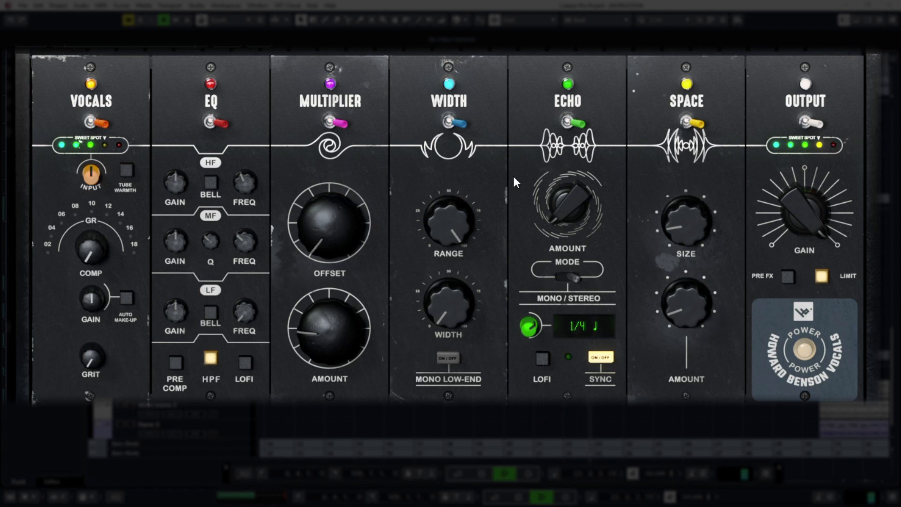
key("space")
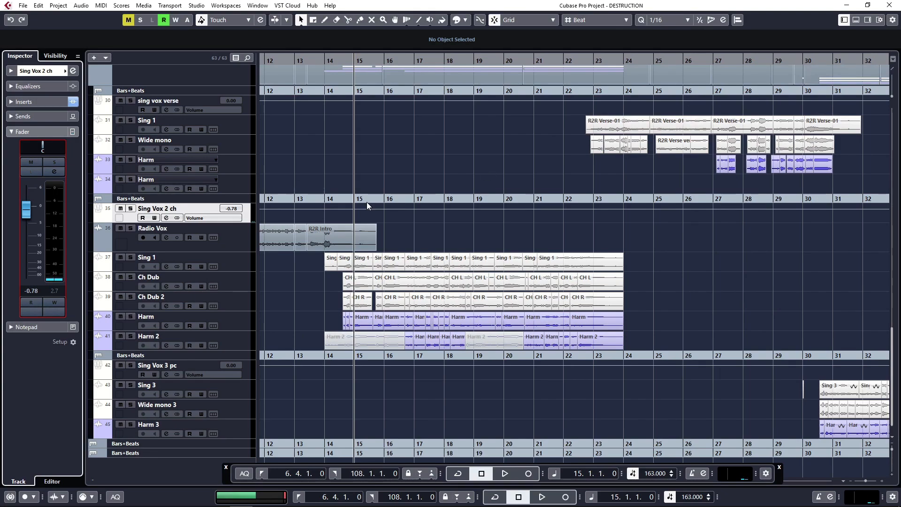
- Select the Radio Vox track in the project window and listen to its intro part from bar 7
scroll(367, 202, "down", 2)
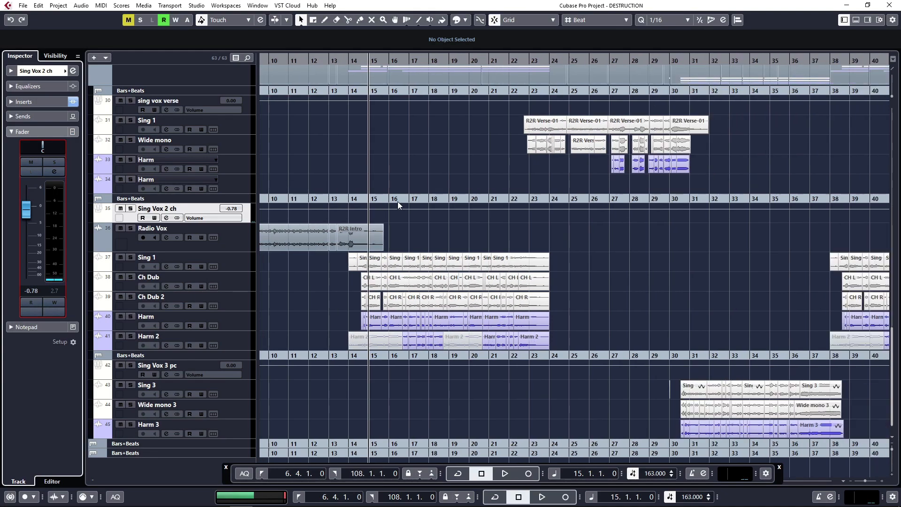
scroll(403, 172, "down", 2)
left_click(318, 200)
scroll(315, 205, "up", 4)
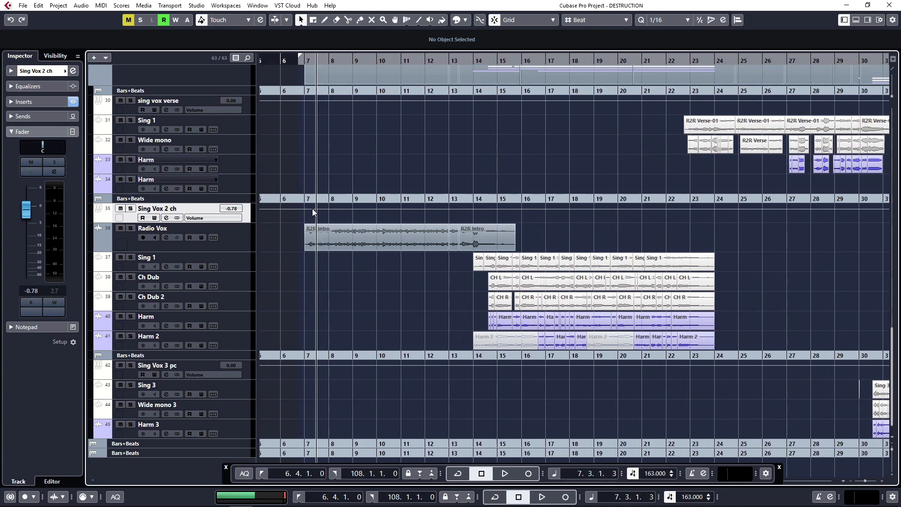
left_click(215, 241)
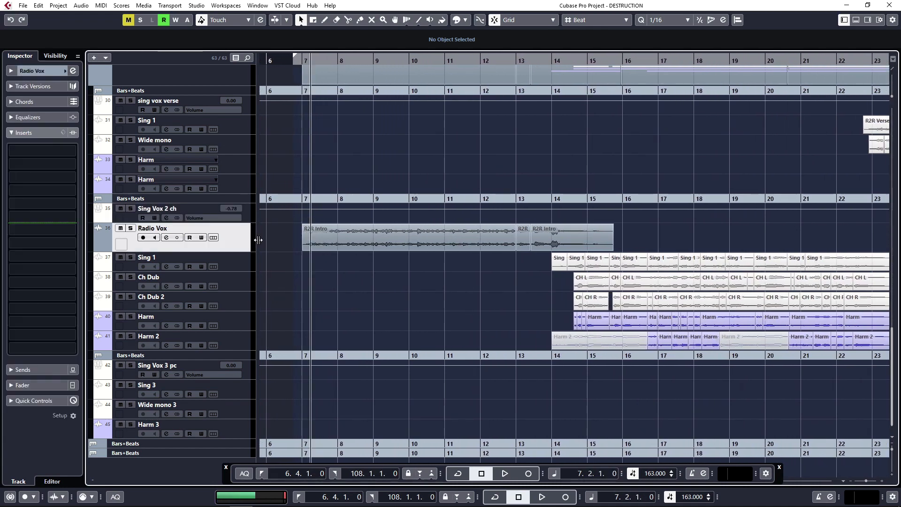
key("space")
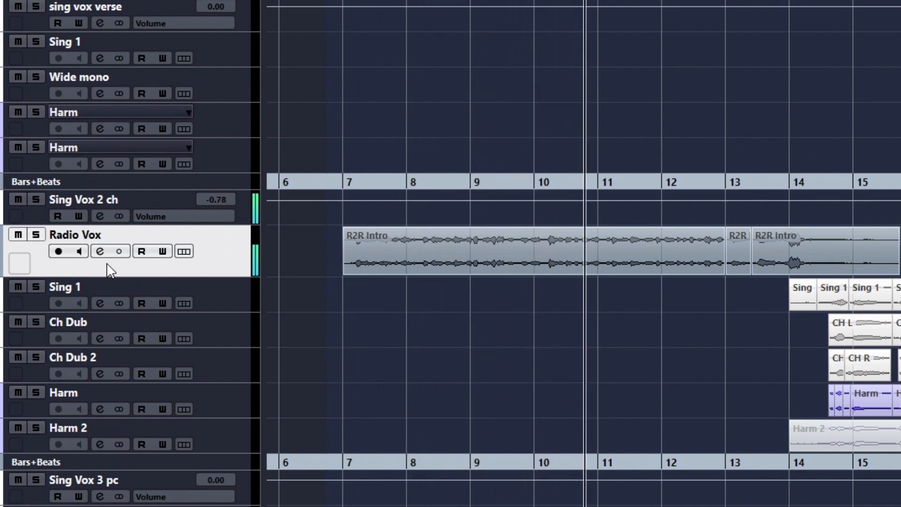
key("space")
- Insert the Howard Benson Vocals plug-in on the Radio Vox track and move its window clear of the Inspector
left_click(40, 163)
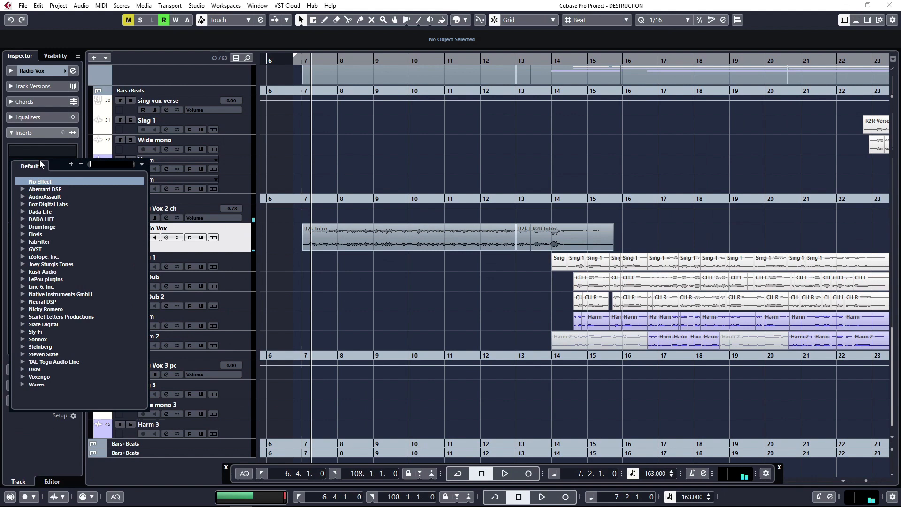
type("how")
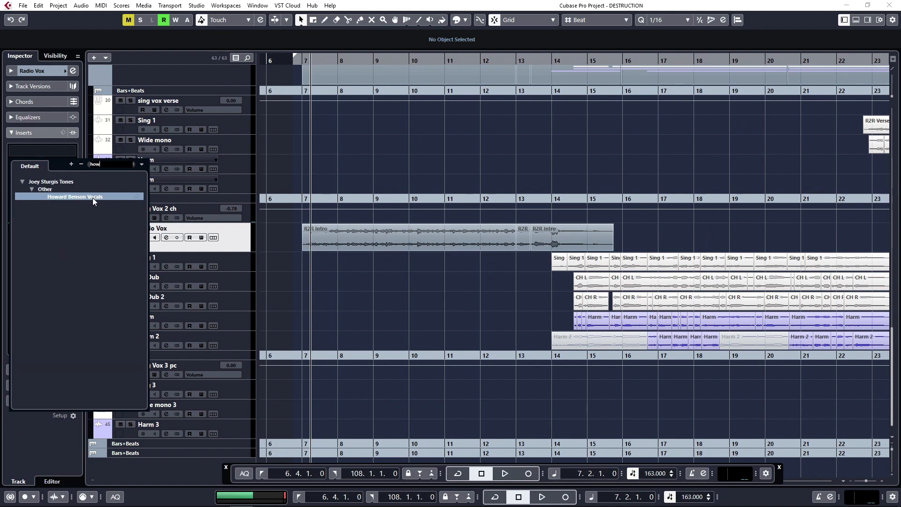
left_click(93, 198)
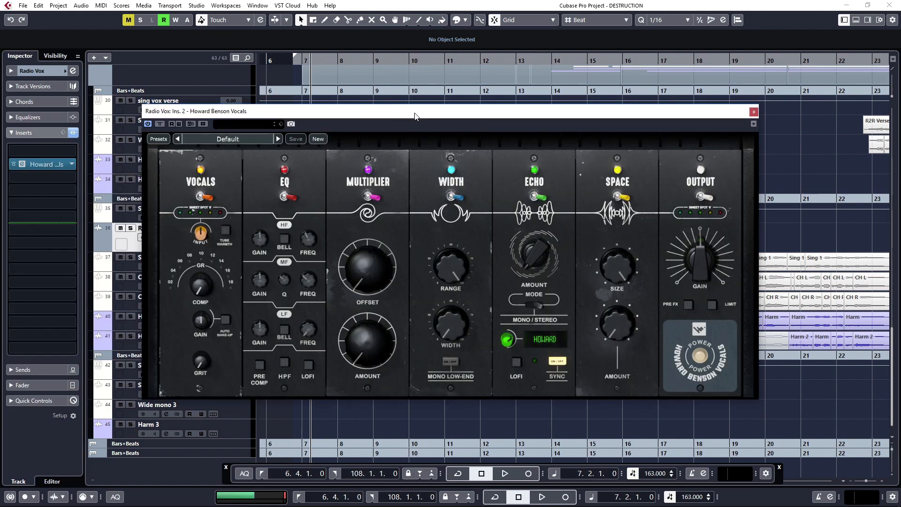
left_click_drag(416, 117, 476, 82)
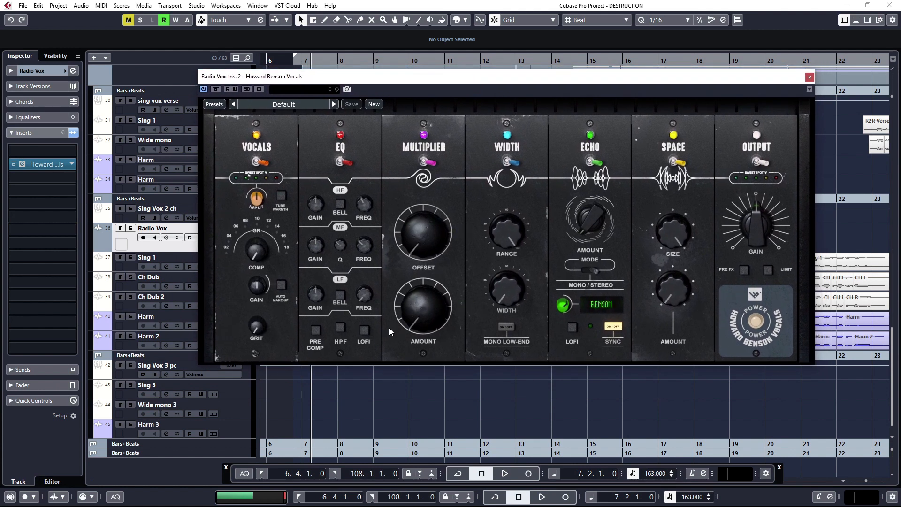
- Switch on the EQ section's Lofi and high-pass filters, and adjust the Space section's size and amount
left_click(364, 329)
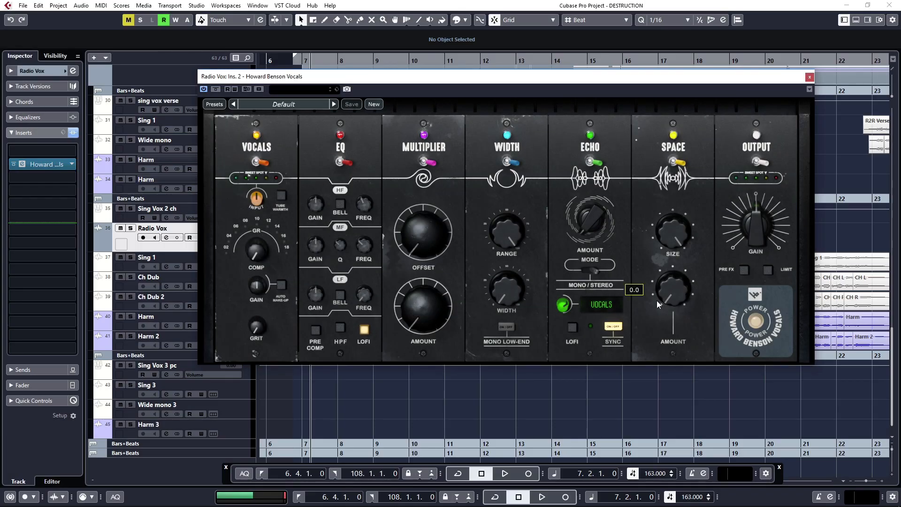
left_click_drag(670, 293, 669, 280)
left_click_drag(670, 240, 671, 260)
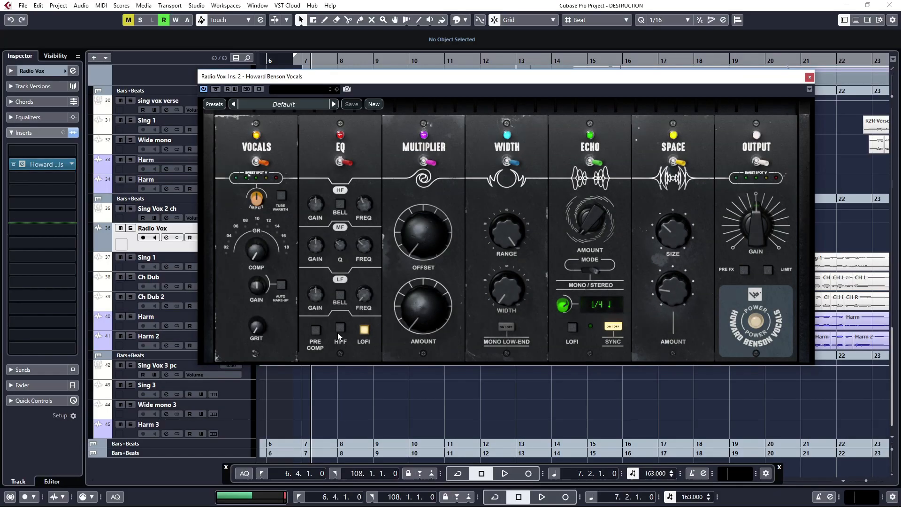
left_click(339, 330)
- During playback, apply strong compression, set Grit to 100 and lower the plug-in's output gain
key("space")
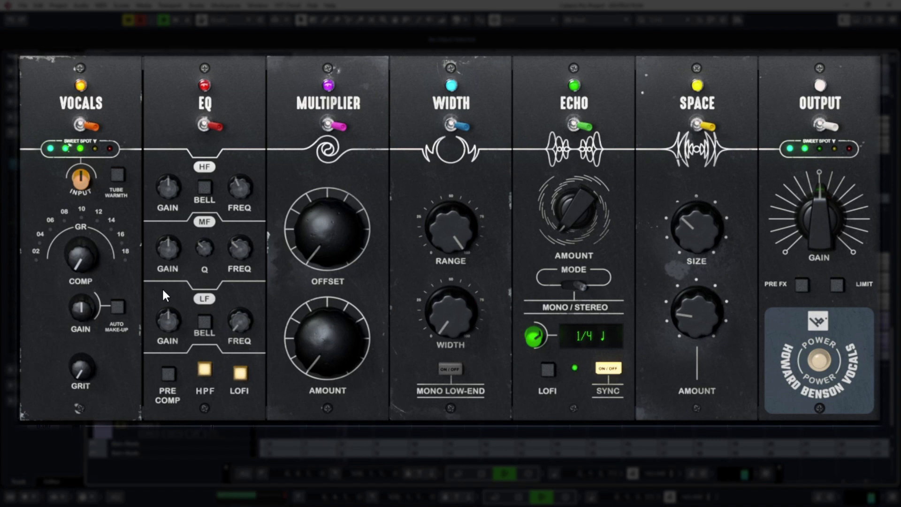
left_click_drag(71, 264, 67, 222)
left_click_drag(84, 376, 77, 295)
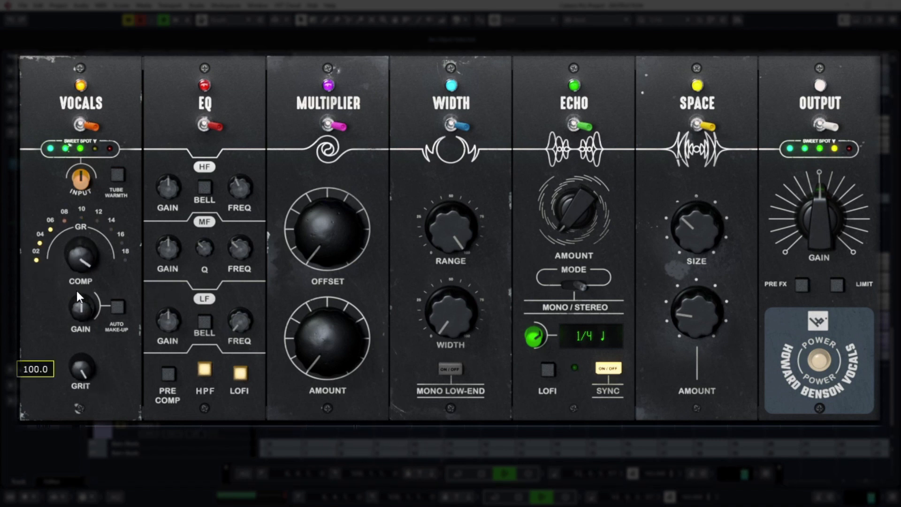
left_click_drag(82, 258, 84, 266)
left_click_drag(793, 213, 813, 235)
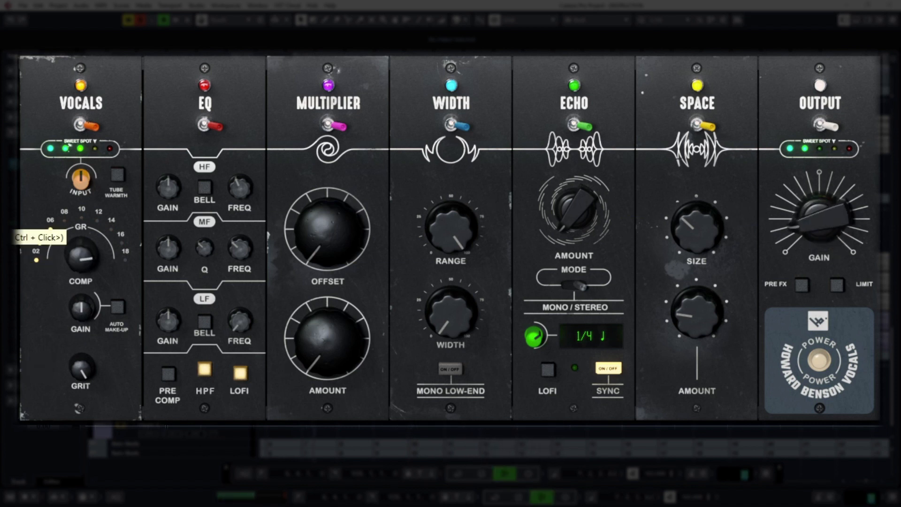
mouse_move(699, 201)
left_click_drag(832, 209, 819, 204)
- Raise the Echo amount with the echo's Lofi on, and set the Space size to 66 with a higher amount
mouse_move(581, 220)
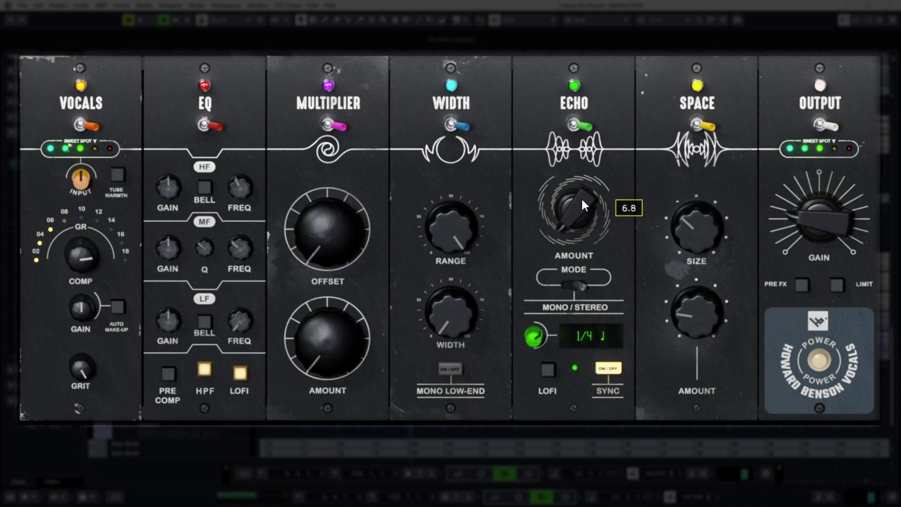
left_click_drag(583, 205, 573, 171)
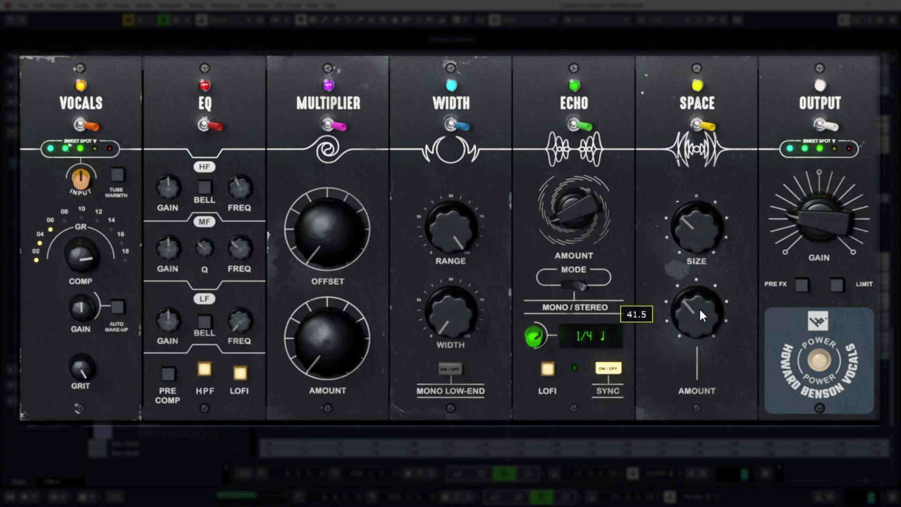
left_click_drag(708, 218, 697, 198)
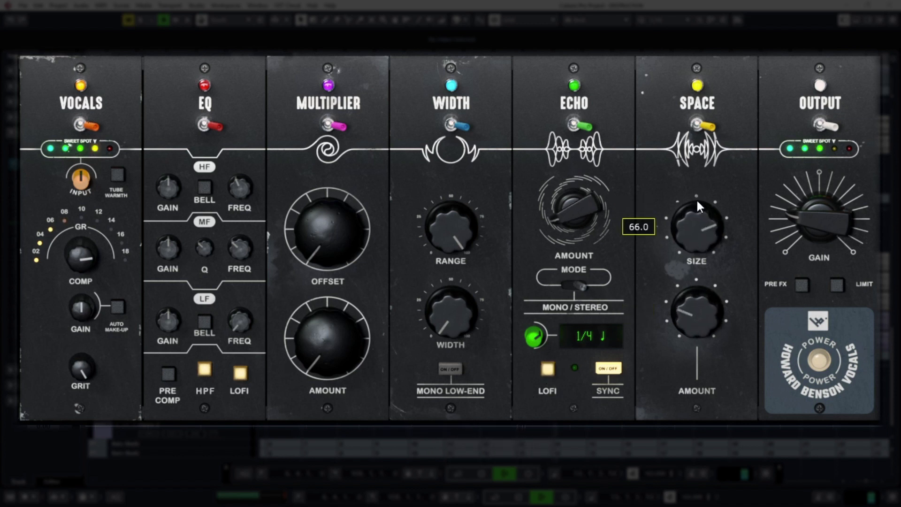
mouse_move(724, 299)
mouse_move(702, 311)
left_mouse_down()
mouse_move(700, 285)
mouse_move(708, 310)
mouse_move(700, 322)
left_mouse_up()
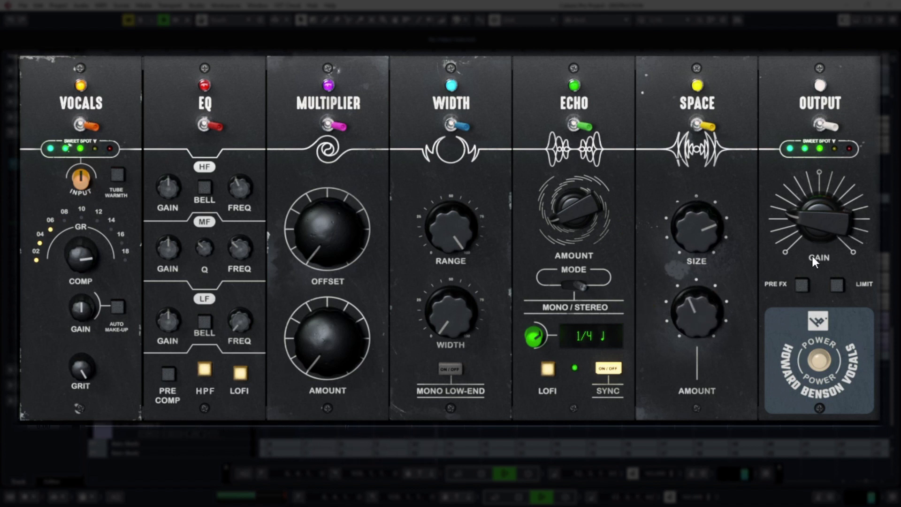
- Readjust the plug-in's output gain and lower the Radio Vox channel fader to -8.21 dB
left_click_drag(820, 231, 816, 213)
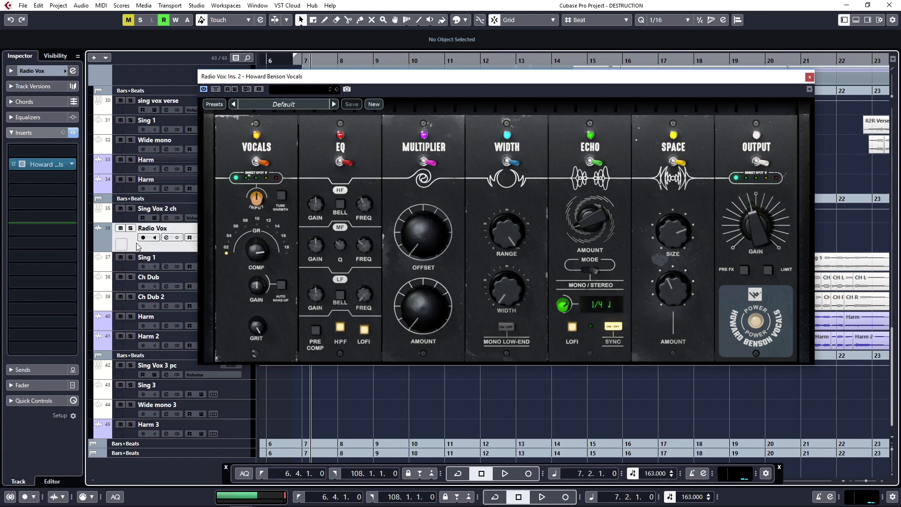
left_click(33, 384)
left_click_drag(26, 238, 50, 259)
key("space")
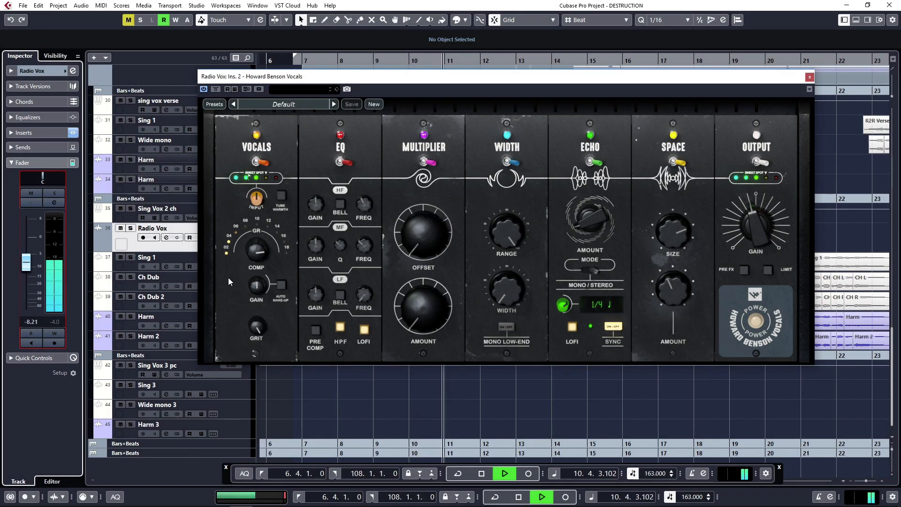
- Close the plug-in window and listen to the radio vocal leading into the chorus
left_click(810, 77)
left_click(703, 229)
scroll(689, 228, "right", 3)
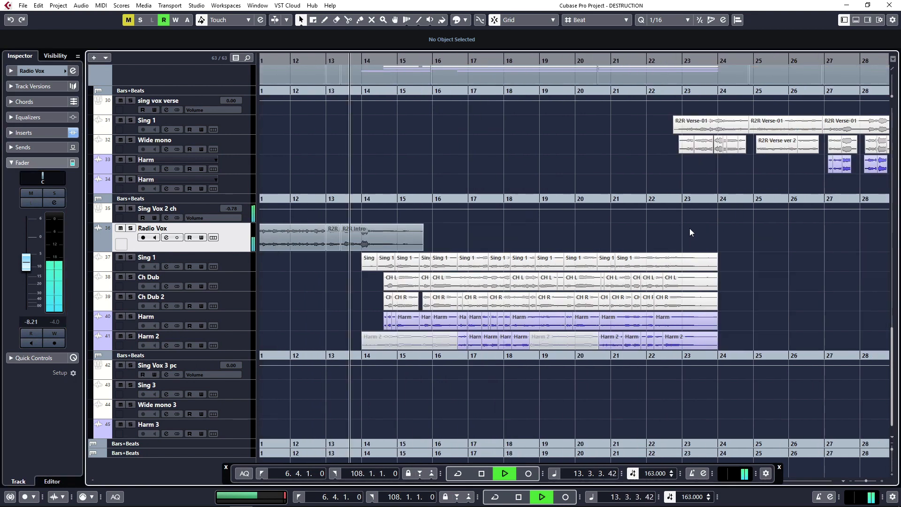
key("space")
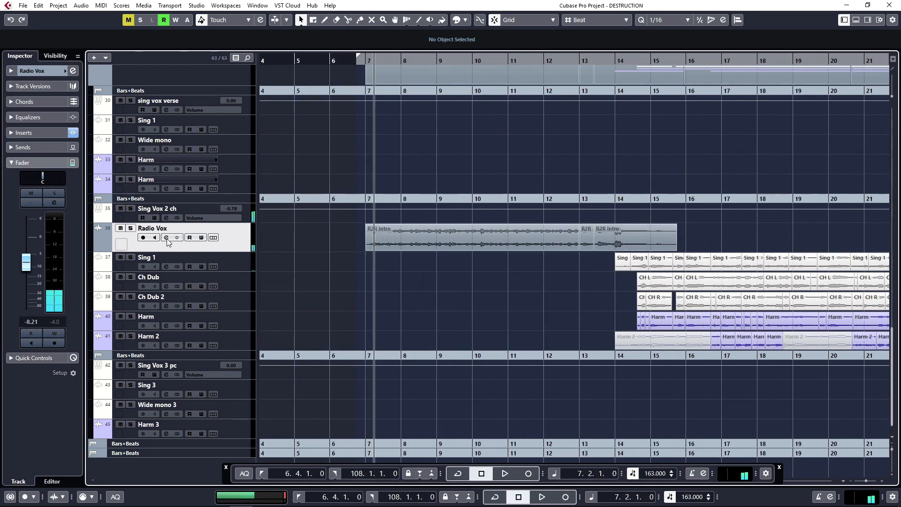
- Reopen the Radio Vox plug-in, cut the EQ's MF gain during playback, and close the plug-in window
left_click(52, 133)
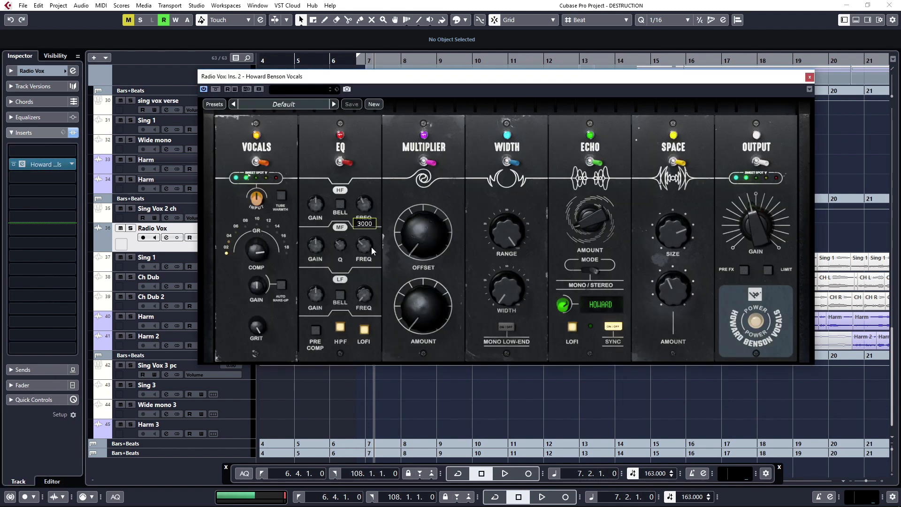
scroll(316, 248, "down", 5)
key("space")
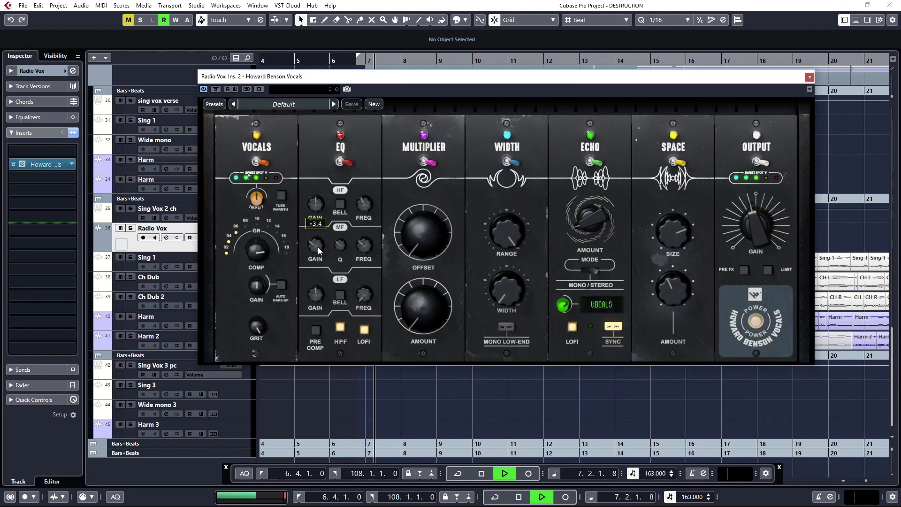
left_click_drag(174, 272, 173, 282)
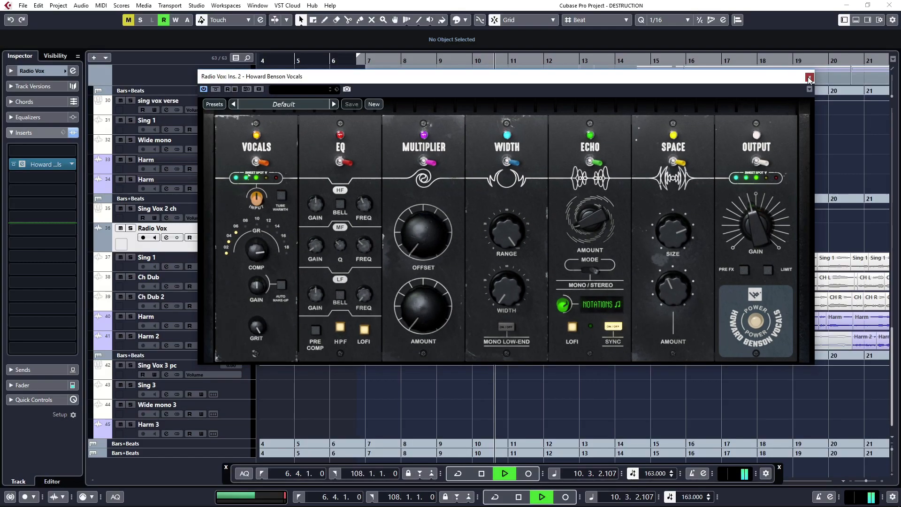
left_click(809, 77)
key("space")
- Move the playhead to bar 23, select Sing Vox 2 ch, and show its channel beside sing vox verse in the MixConsole
scroll(695, 217, "right", 5)
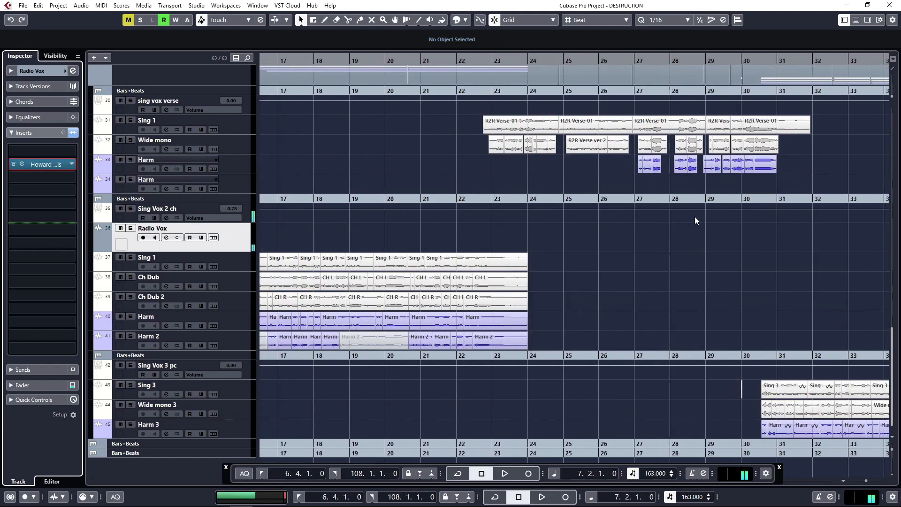
scroll(696, 217, "right", 2)
scroll(650, 222, "down", 5)
left_click_drag(527, 200, 522, 198)
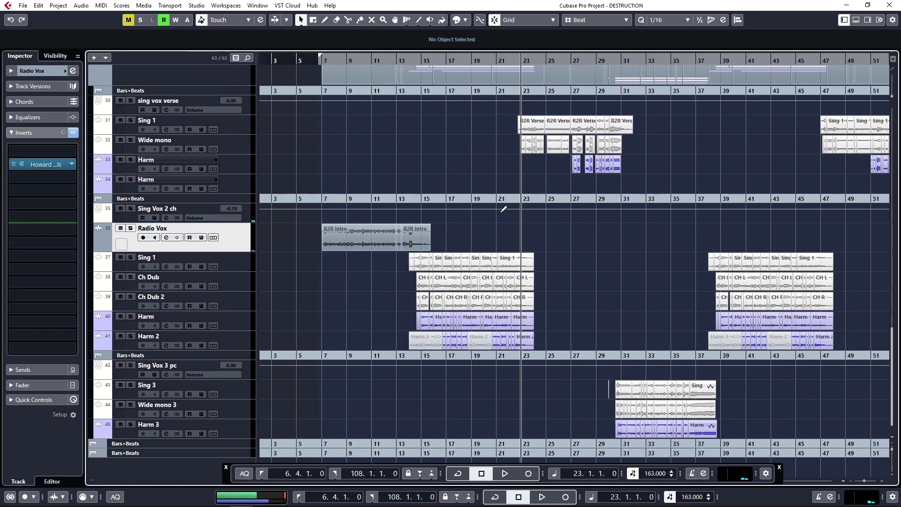
left_click(250, 216)
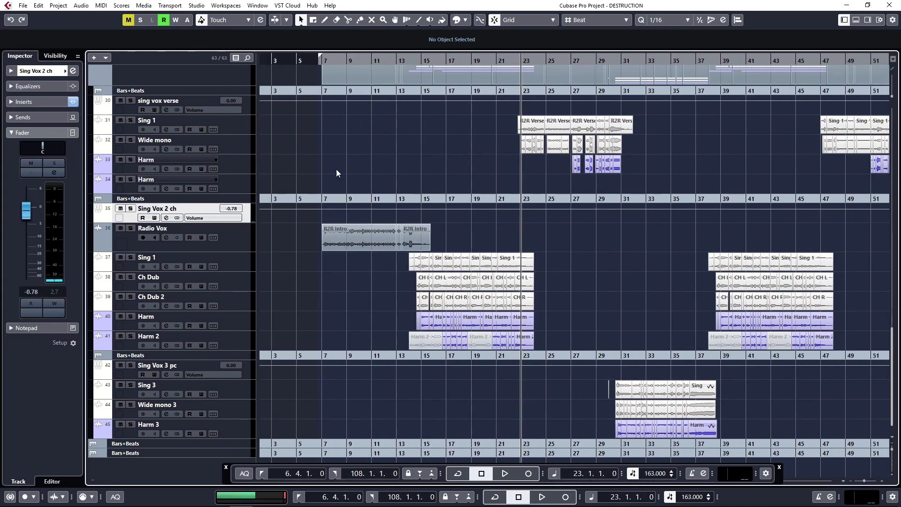
key("F3")
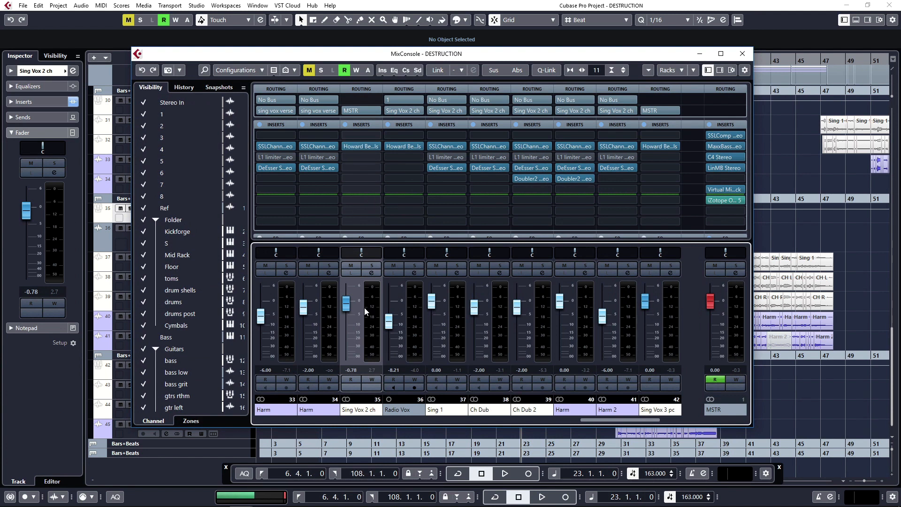
left_click_drag(632, 420, 603, 422)
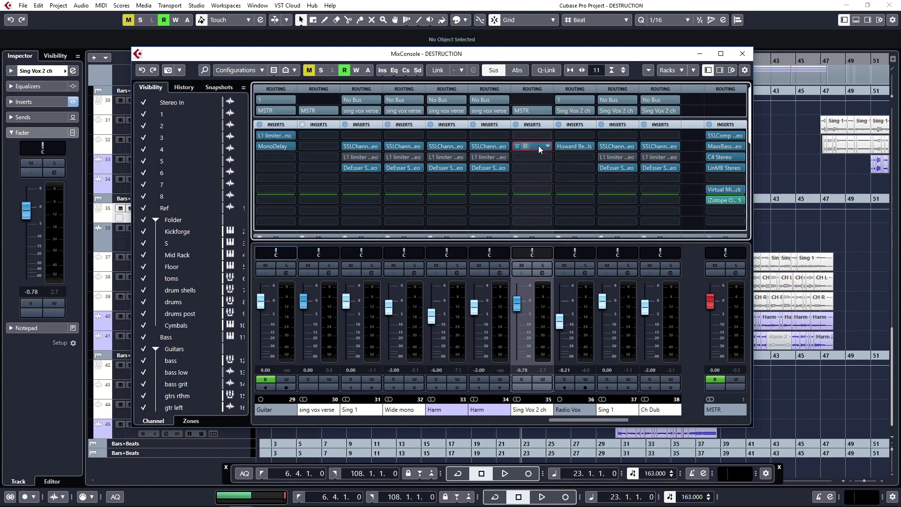
- Copy the Howard Benson Vocals insert from Sing Vox 2 ch to sing vox verse and Sing Vox 3 pc, and close the MixConsole
left_click_drag(539, 146, 326, 146)
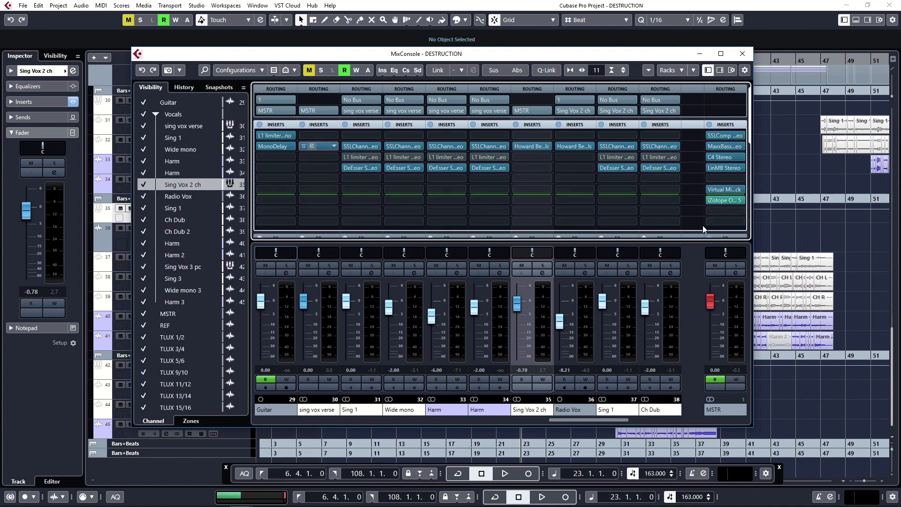
left_click_drag(578, 421, 616, 421)
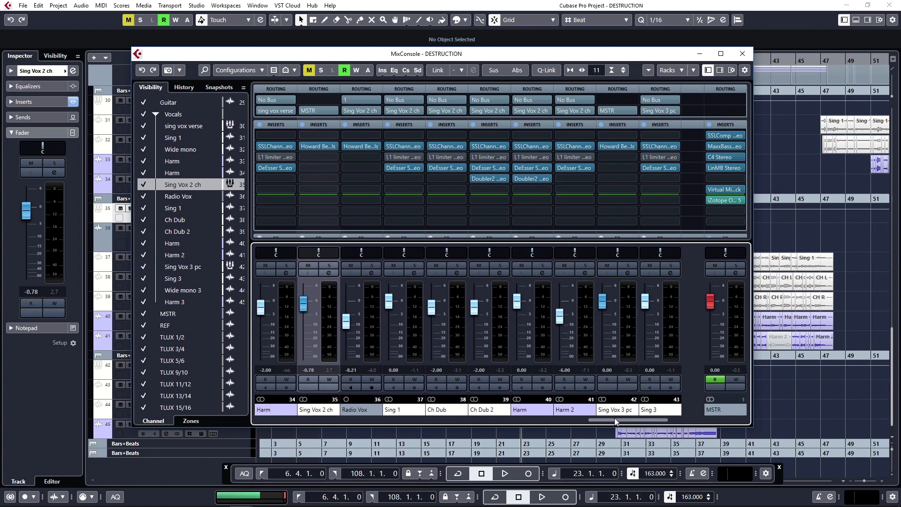
key("alt")
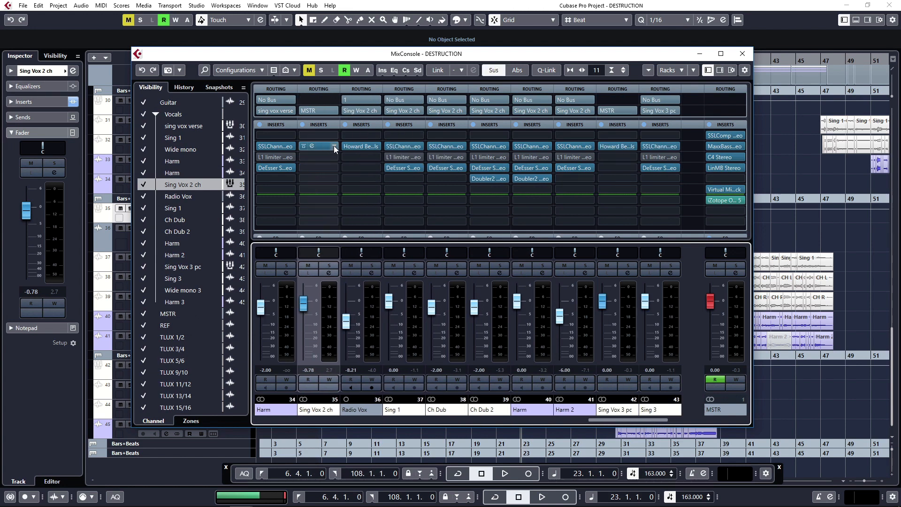
left_click_drag(322, 146, 719, 93)
left_click_drag(611, 137, 612, 147)
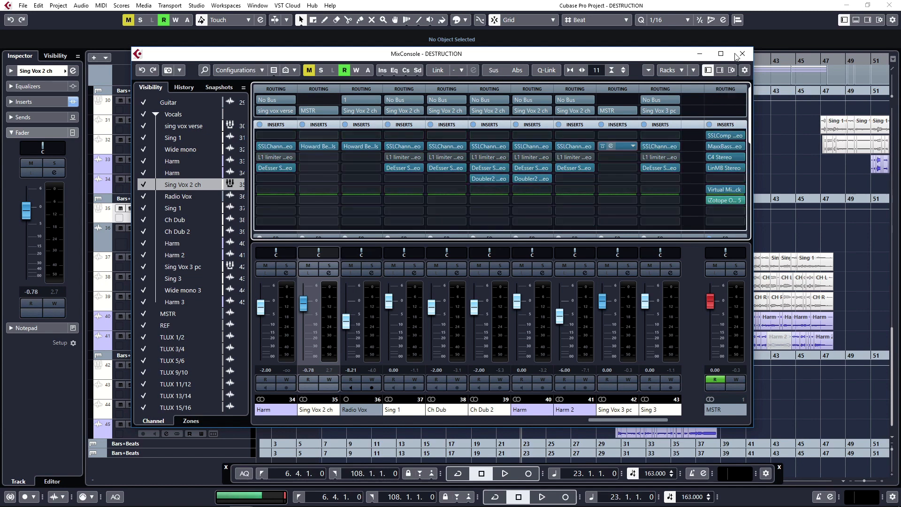
left_click(743, 54)
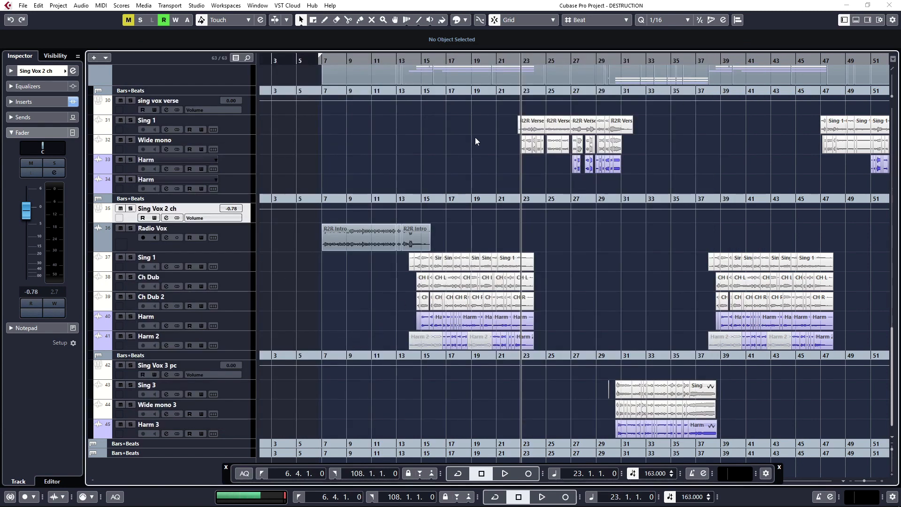
- Place the playhead at bar 23, select the sing vox verse track, and open its Howard Benson Vocals insert
key("h")
left_click(513, 199)
left_click(235, 126)
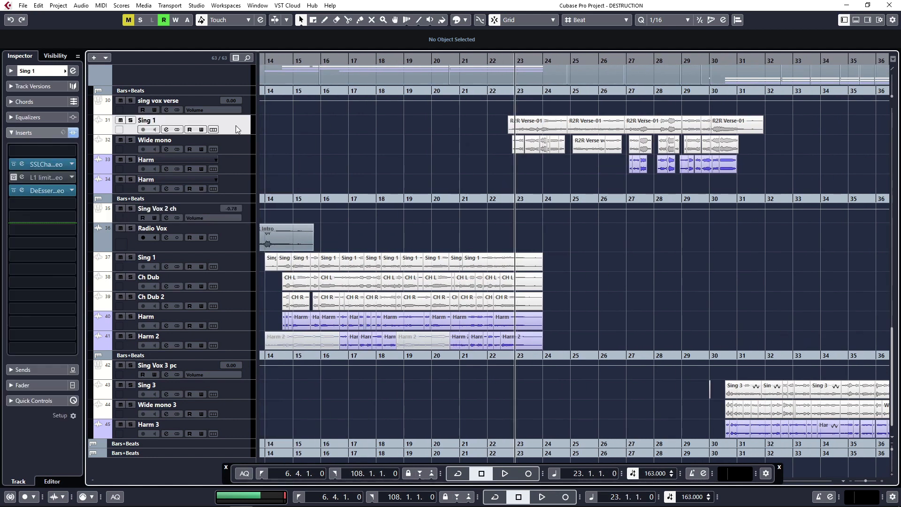
left_click(245, 111)
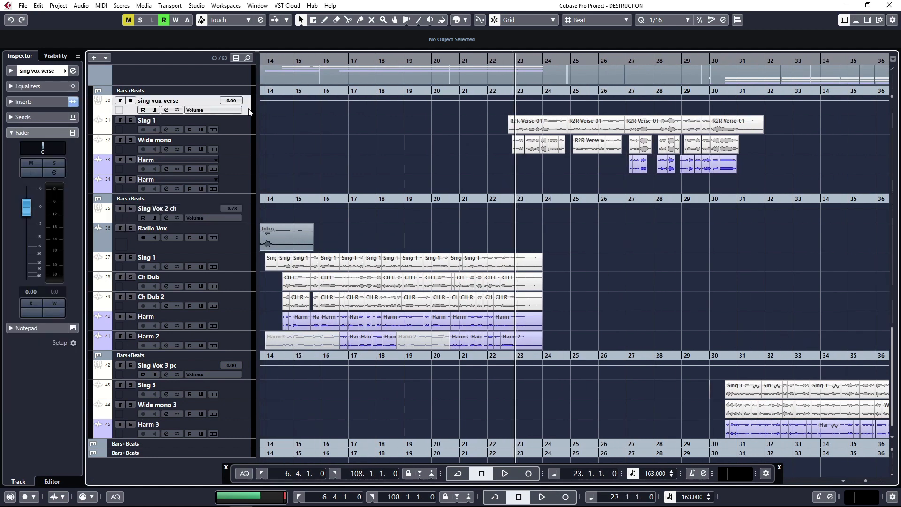
left_click(55, 102)
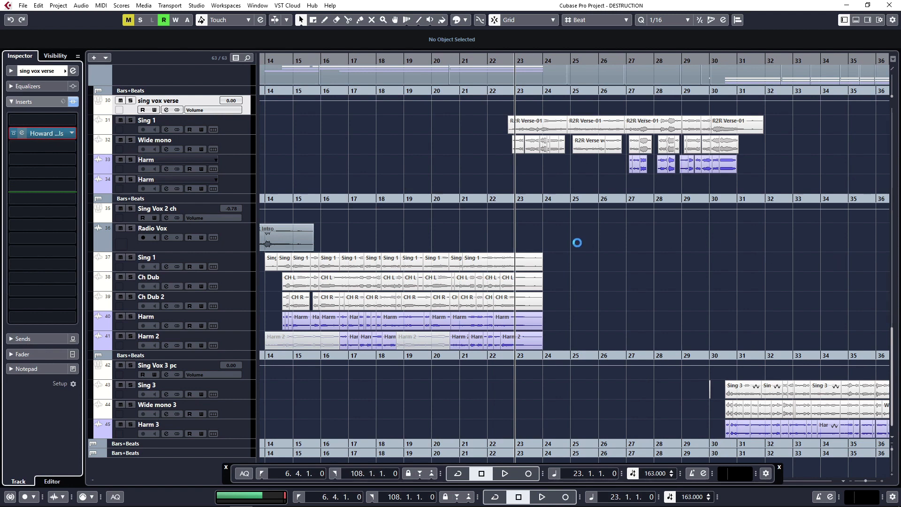
- Lower the Space amount to about 9.5, increase the Space size, and adjust the Echo amount while the verse plays
key("space")
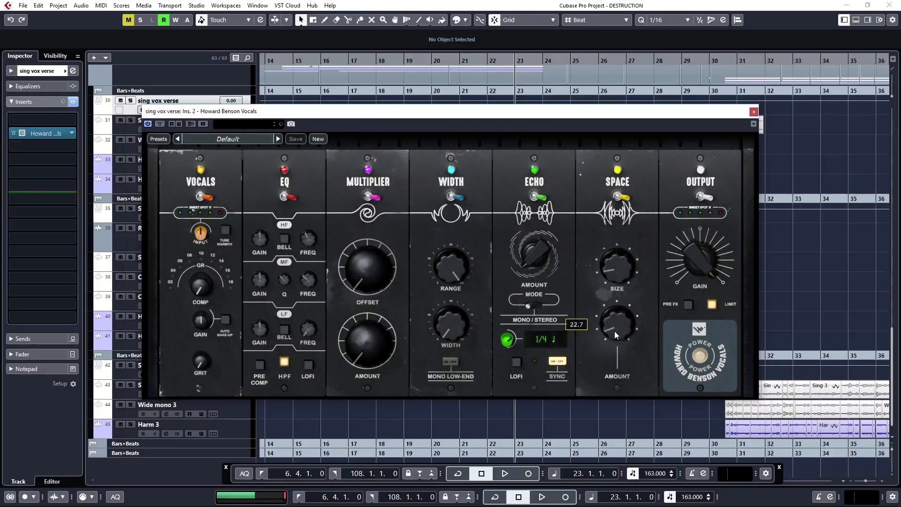
left_click_drag(614, 341, 614, 340)
key("space")
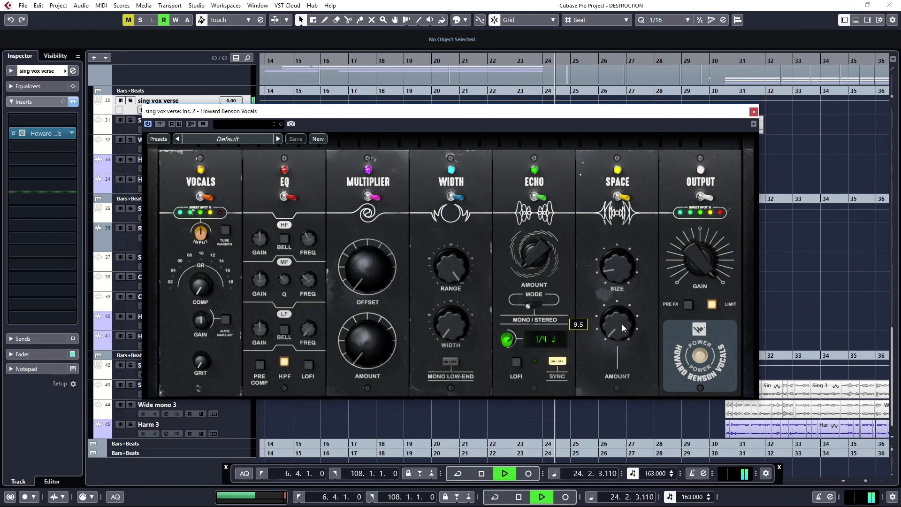
mouse_move(617, 267)
left_mouse_down()
mouse_move(616, 238)
mouse_move(618, 254)
left_mouse_up()
left_click_drag(541, 256, 539, 245)
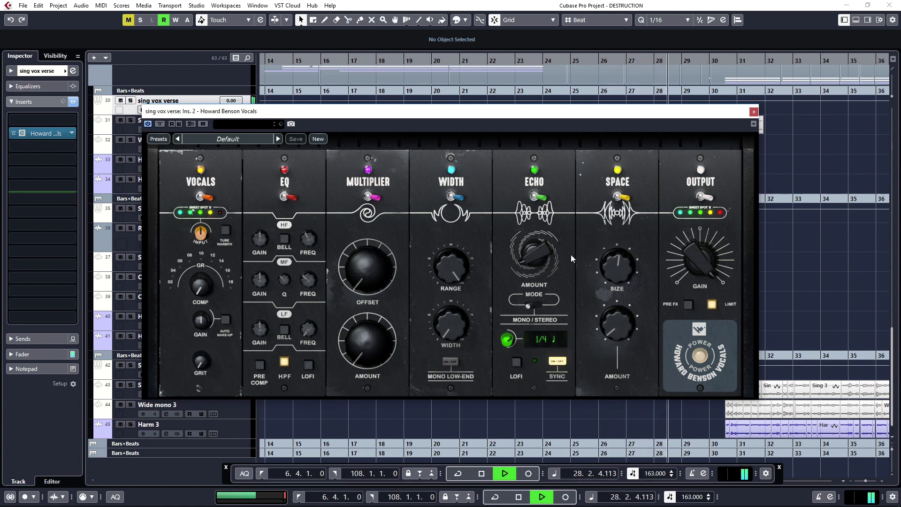
left_click_drag(532, 261, 532, 263)
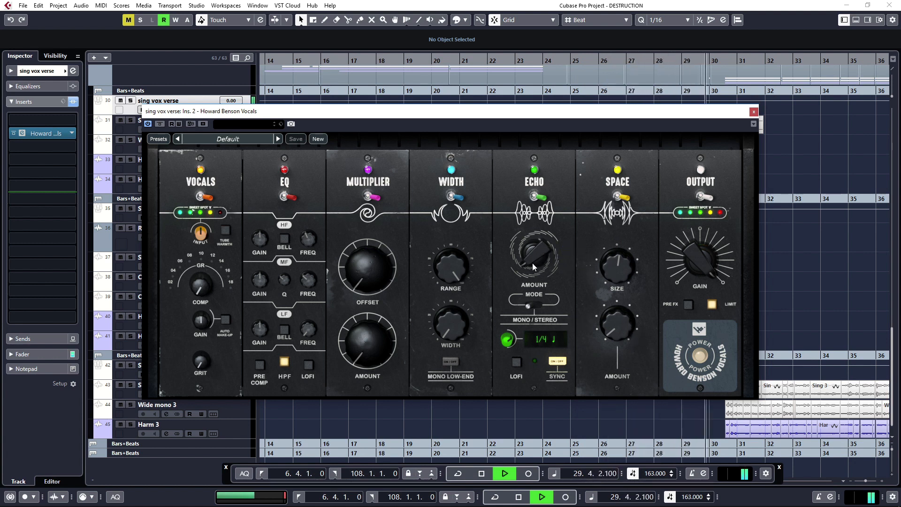
- Replay the verse, turn on the Echo section's LOFI option, and readjust the Echo amount
key("space")
key("space")
left_click(516, 362)
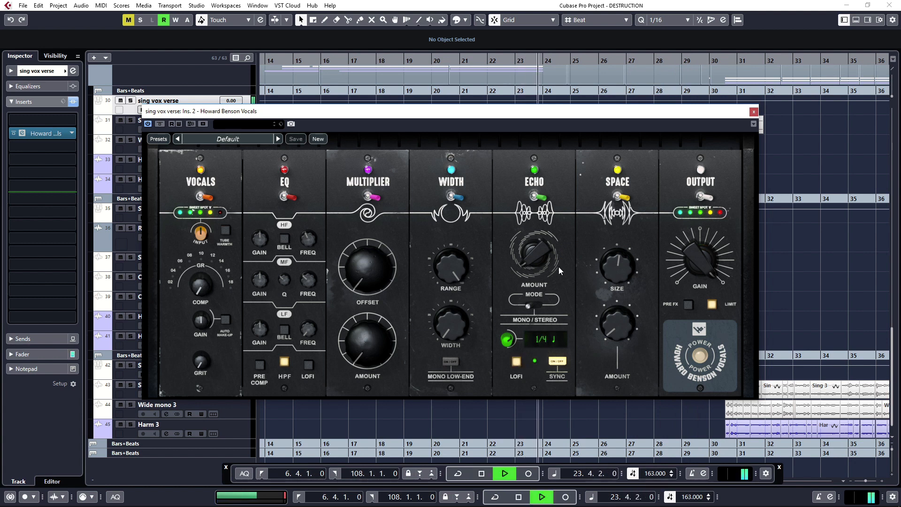
left_click_drag(545, 267, 538, 256)
key("space")
- Set the echo time to 1/2 note and raise the Space amount to 14.2 while listening from bar 23
left_click_drag(508, 339, 509, 342)
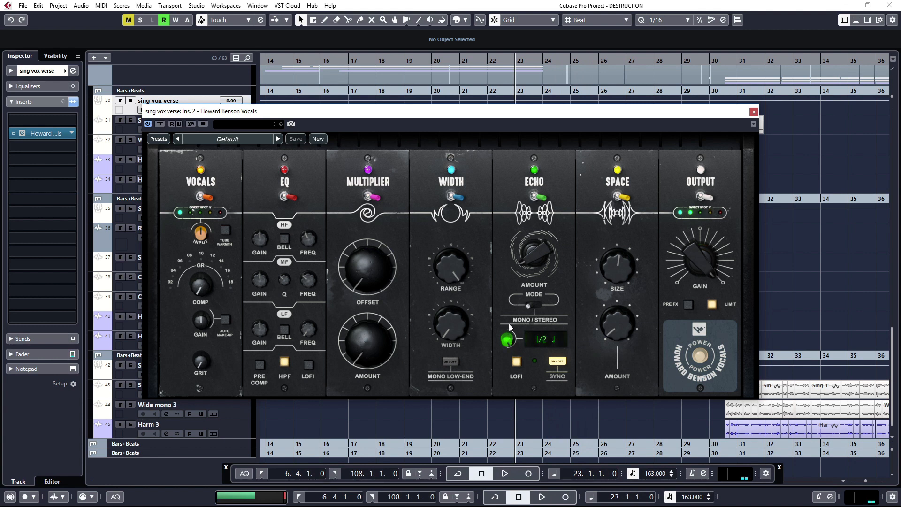
left_click_drag(509, 339, 494, 336)
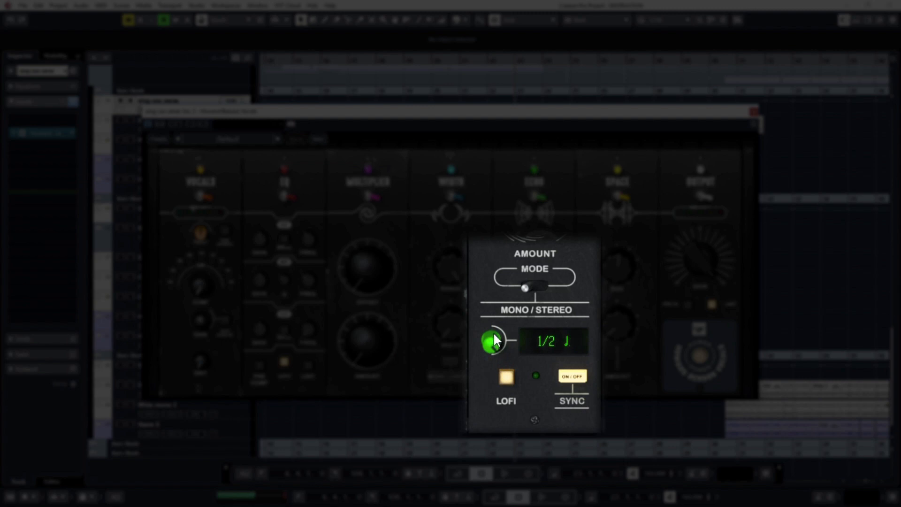
key("space")
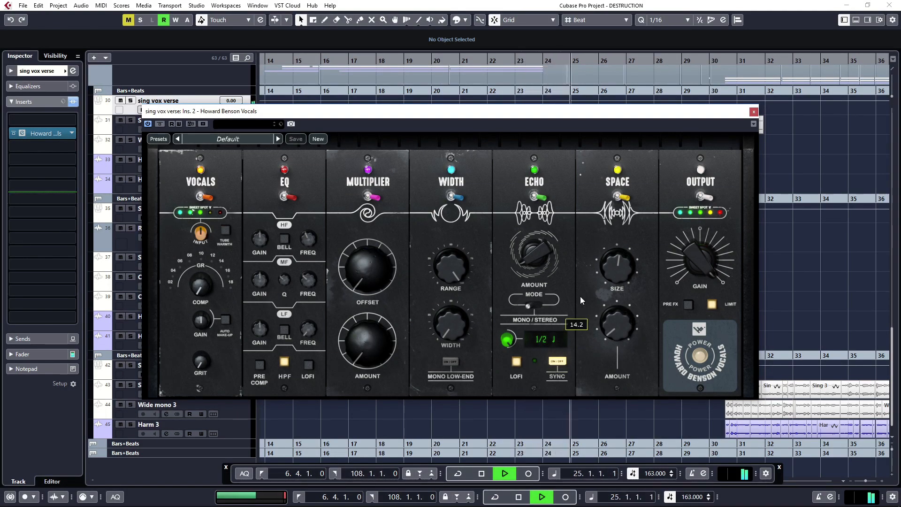
key("space")
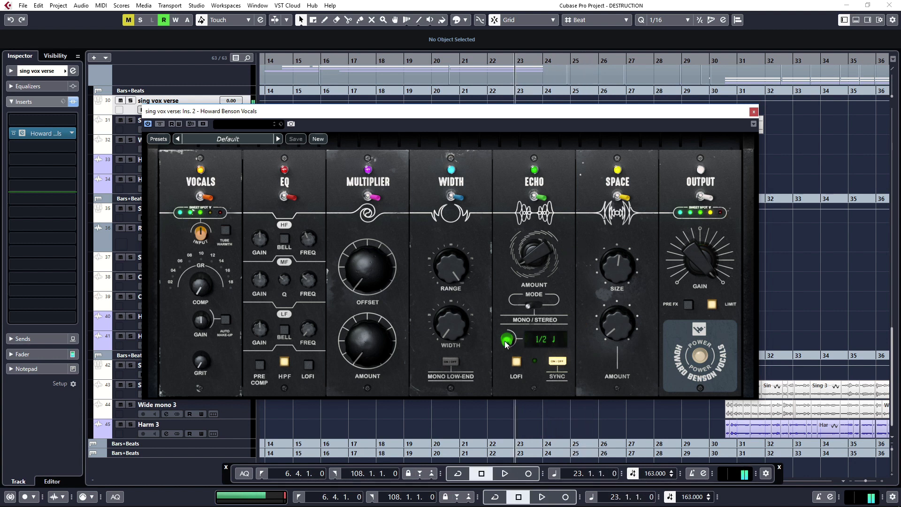
- Set the echo time to 1/4 note, fine-tune the Space amount during playback, and close the plug-in window
double_click(507, 340)
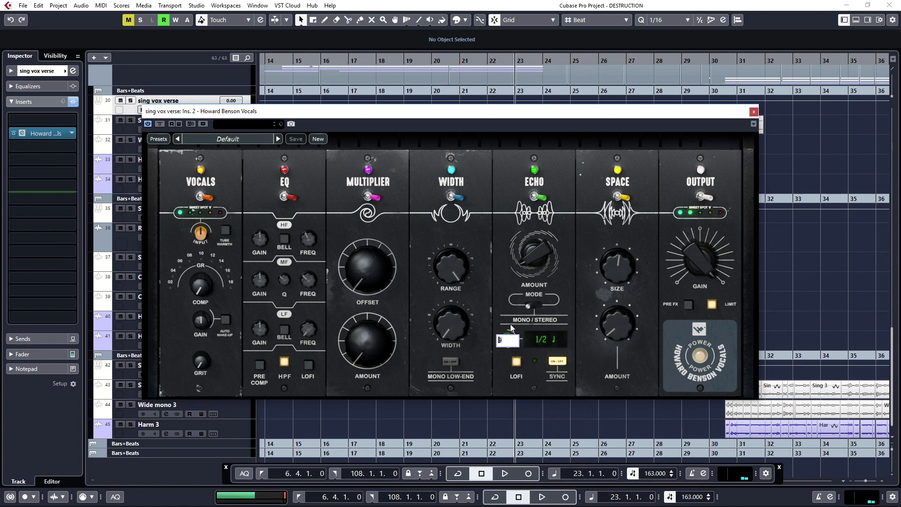
left_click(538, 325)
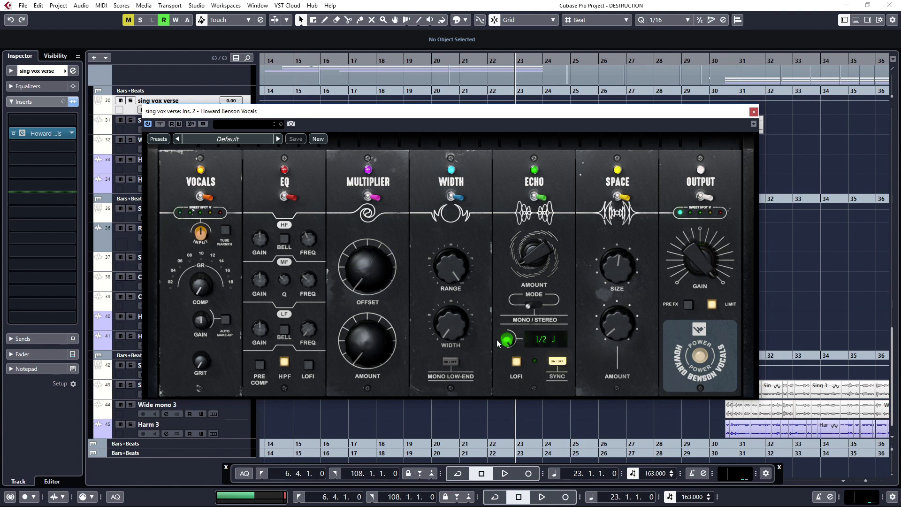
left_click_drag(506, 341, 507, 347)
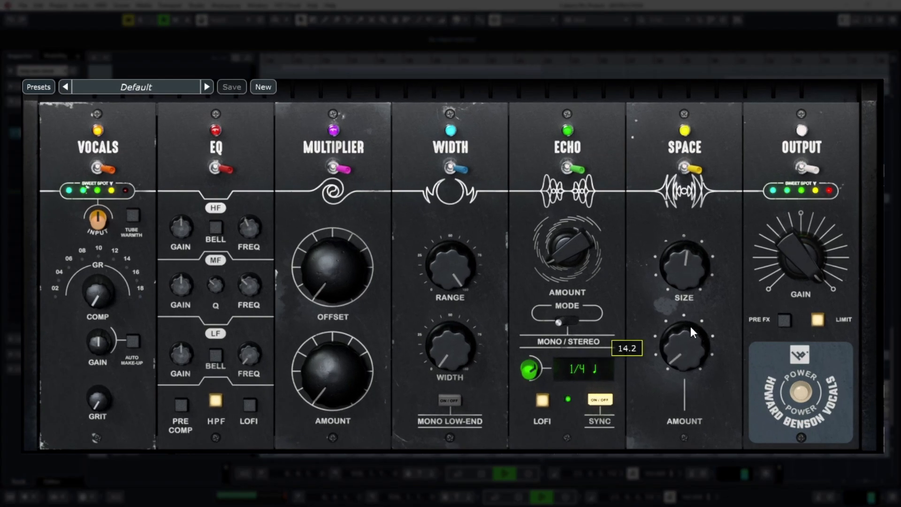
left_click_drag(692, 357, 692, 352)
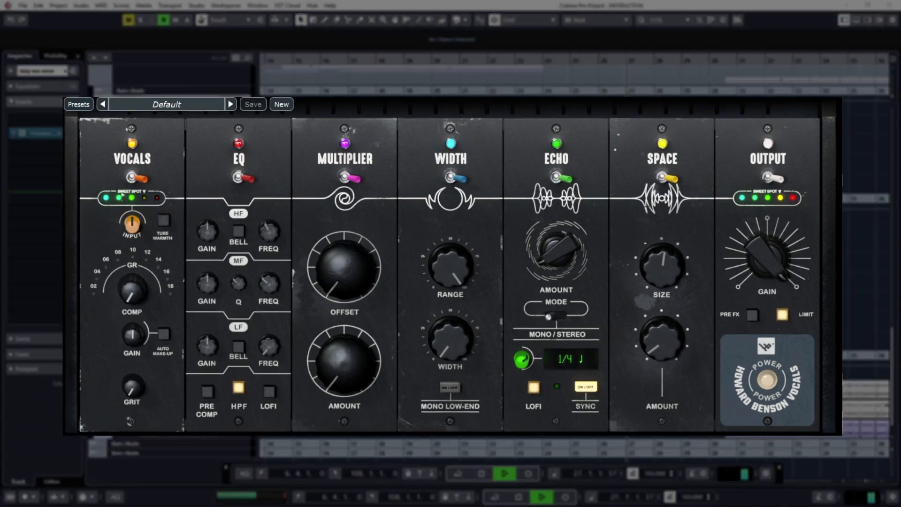
left_click(876, 55)
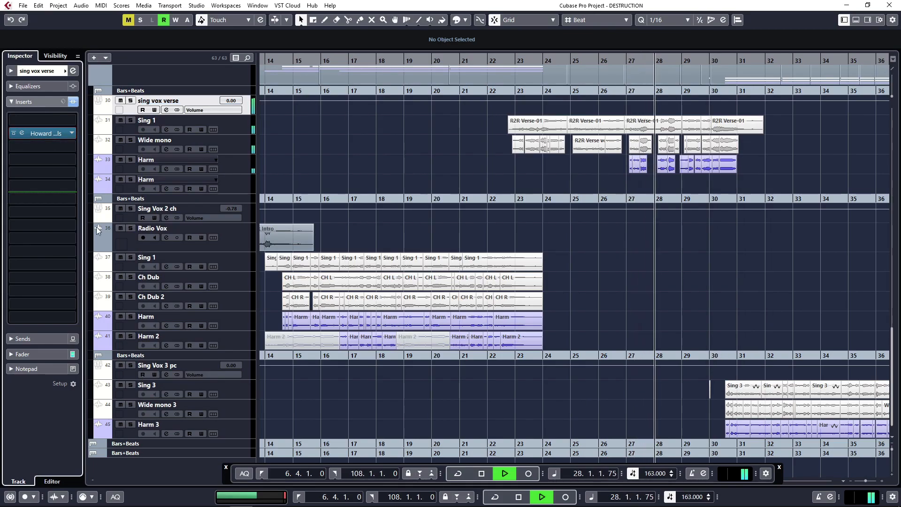
- Lower the sing vox verse channel fader to -2.52 dB during playback
left_click(243, 119)
left_click(245, 105)
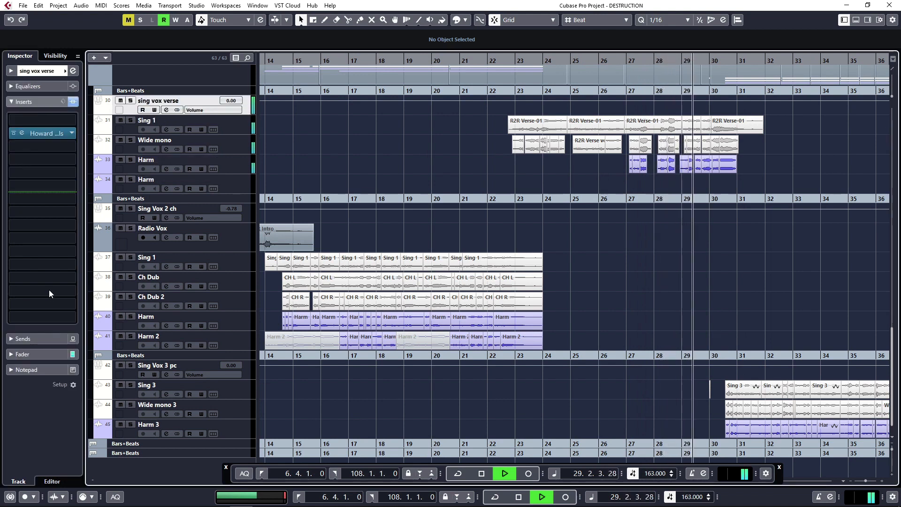
left_click(46, 356)
scroll(18, 218, "down", 1)
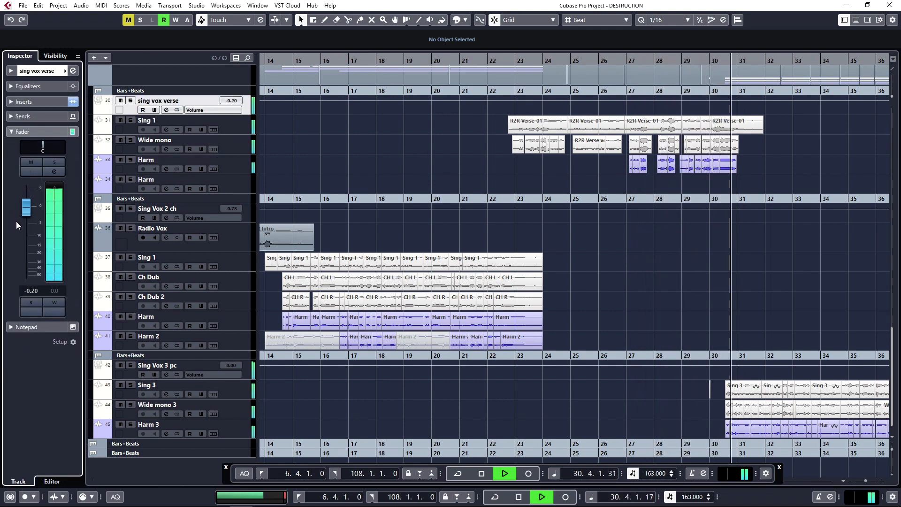
scroll(28, 221, "down", 3)
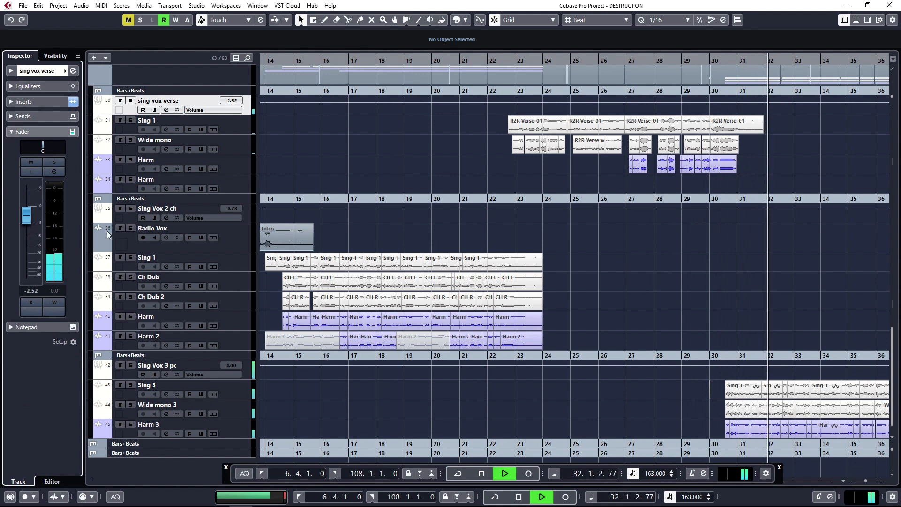
- Replay from bar 23, try the verse fader down to -4.95 dB, return it to -2.52 dB, and stop playback
scroll(363, 228, "left", 6)
left_click(324, 200)
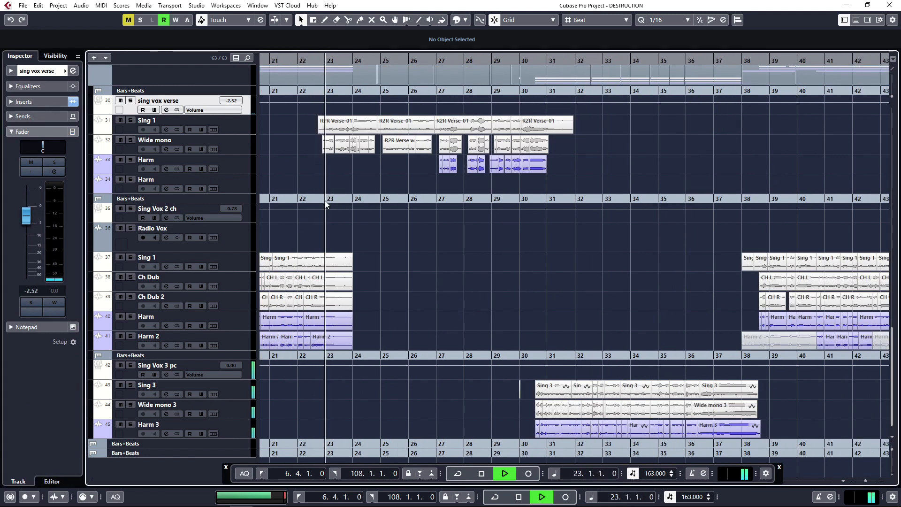
scroll(28, 220, "down", 1)
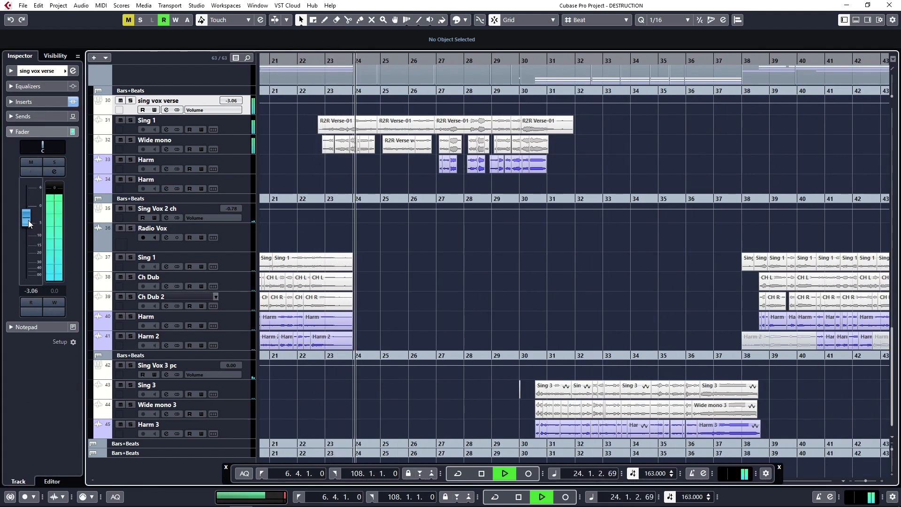
scroll(29, 221, "down", 3)
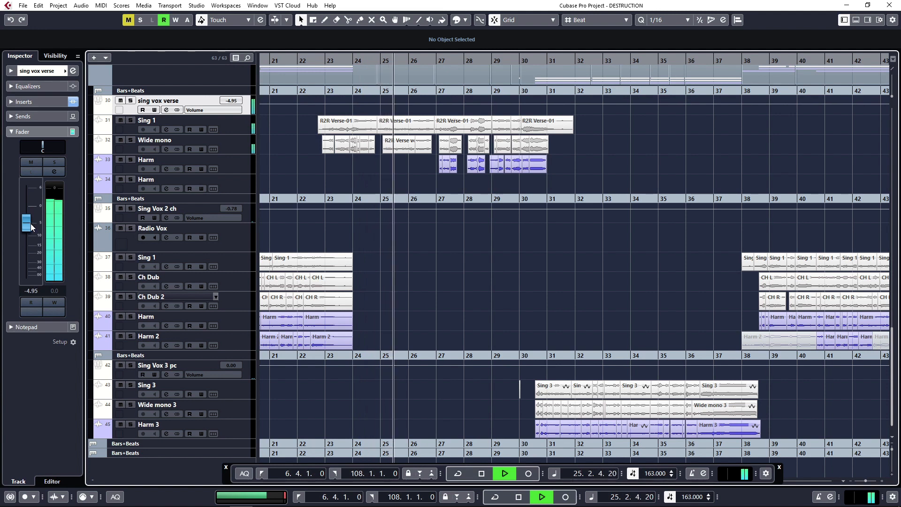
scroll(32, 223, "up", 4)
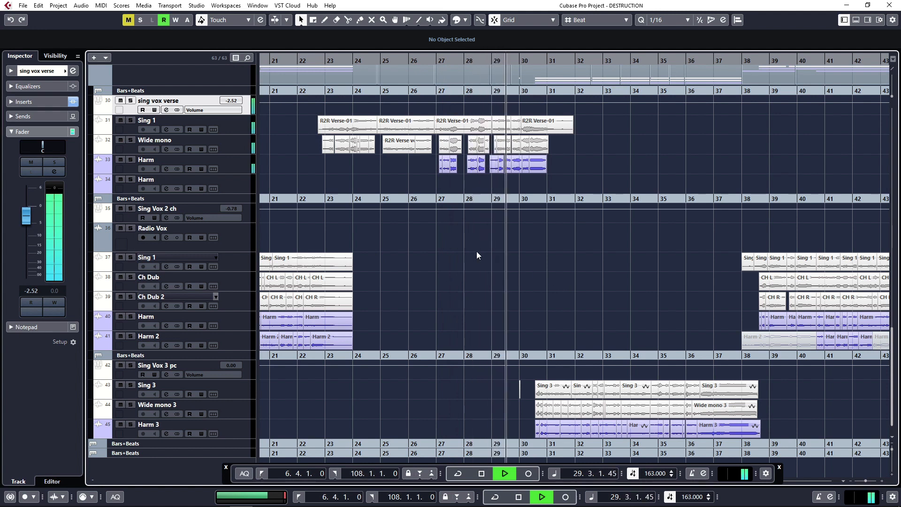
key("space")
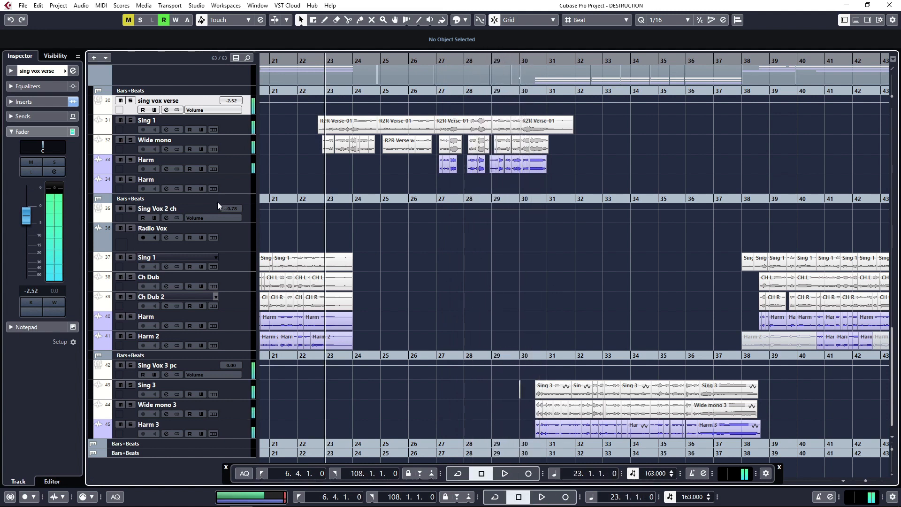
- Reopen the Howard Benson Vocals plug-in on sing vox verse, set its echo time to HOWARD, and close the window
left_click(238, 136)
left_click(244, 106)
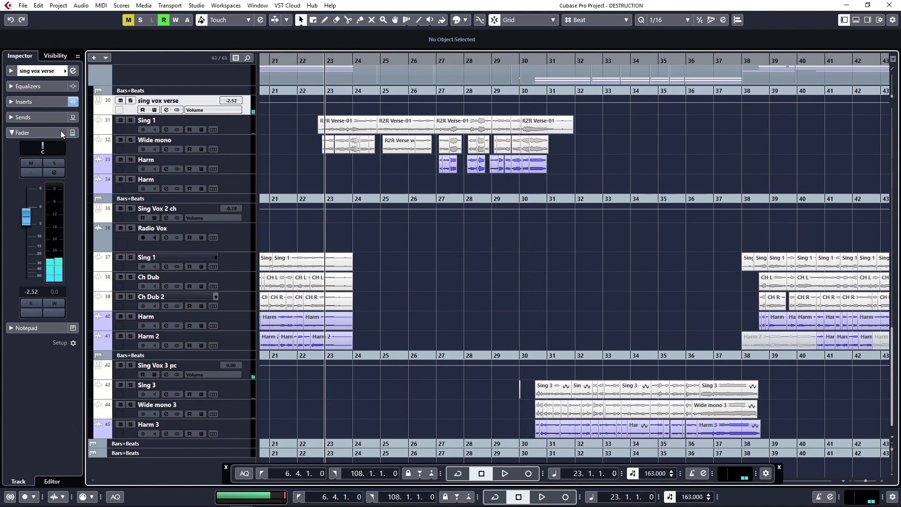
left_click(54, 103)
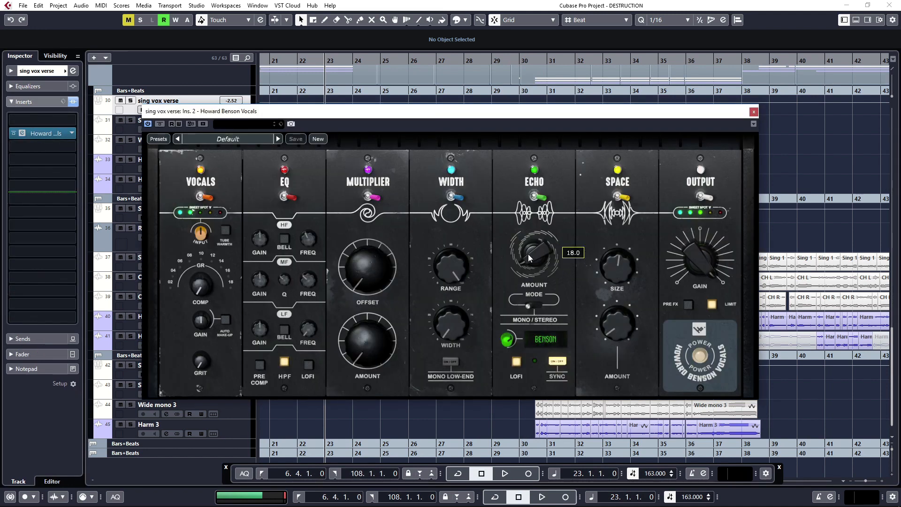
left_click(756, 112)
- Move the playhead to 30.4.1.0, select the Sing Vox 3 pc track, and open its Howard Benson Vocals insert
left_click(542, 196)
scroll(567, 285, "right", 3)
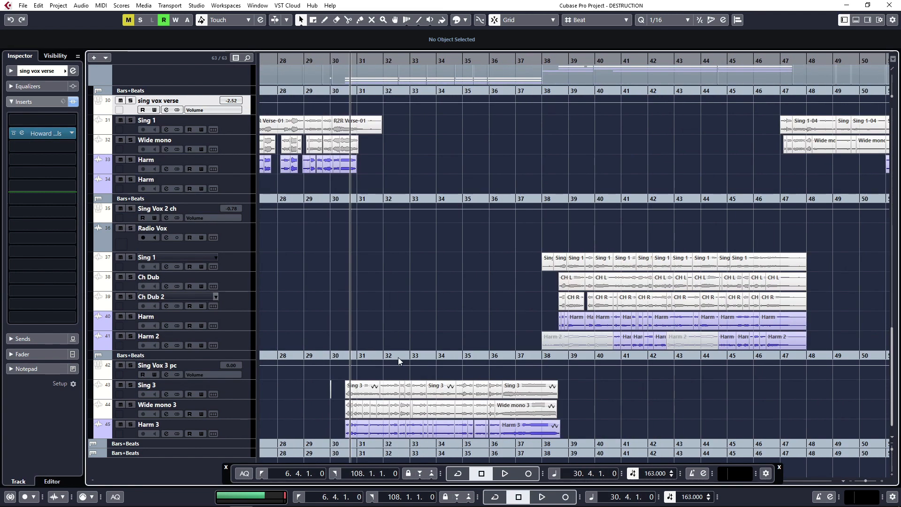
left_click(251, 373)
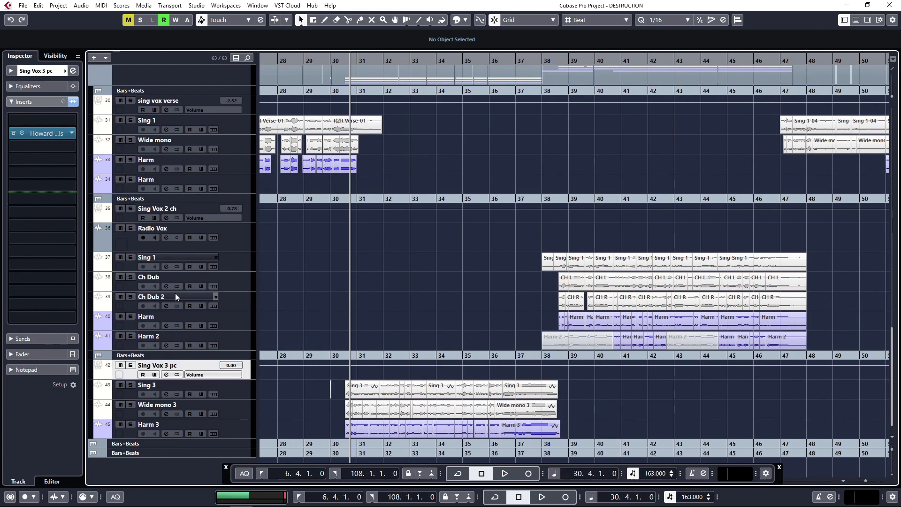
left_click(46, 133)
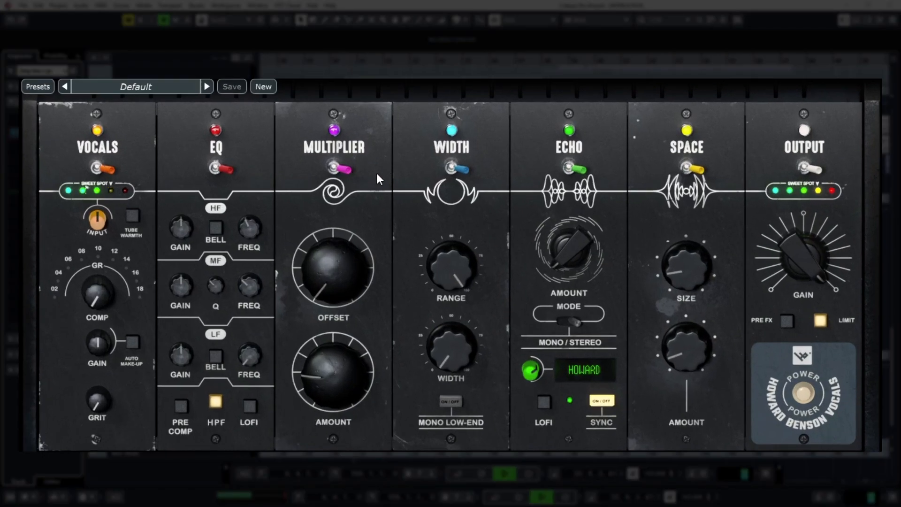
- During pre-chorus playback, turn the multiplier amount down to minimum, set the echo time to 1/4, and raise the space size to about halfway
mouse_move(576, 244)
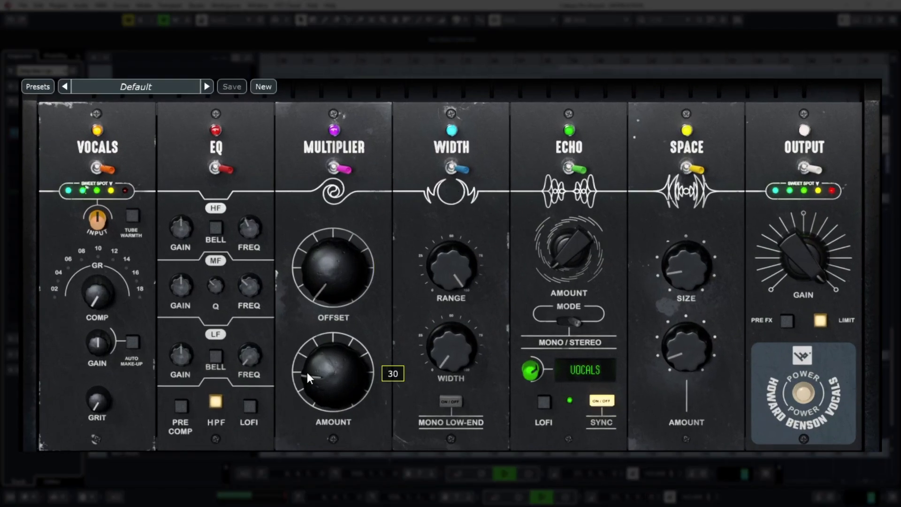
key("space")
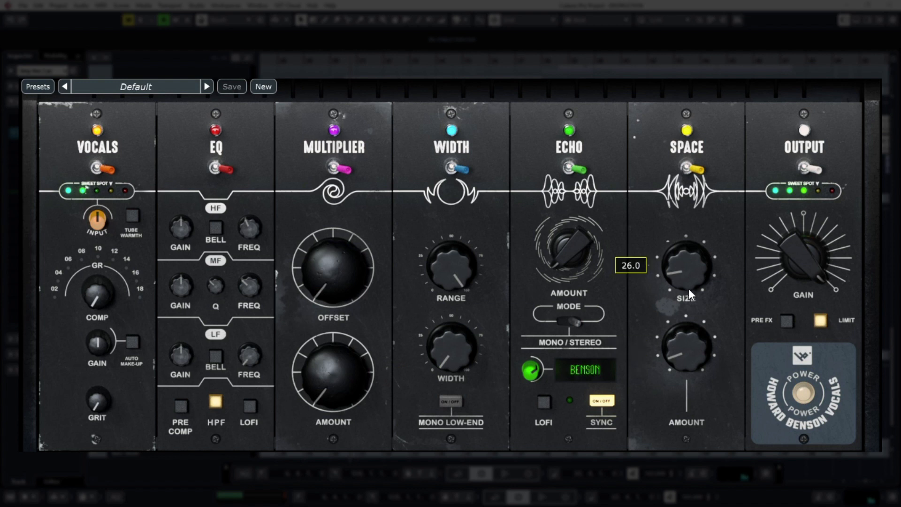
key("space")
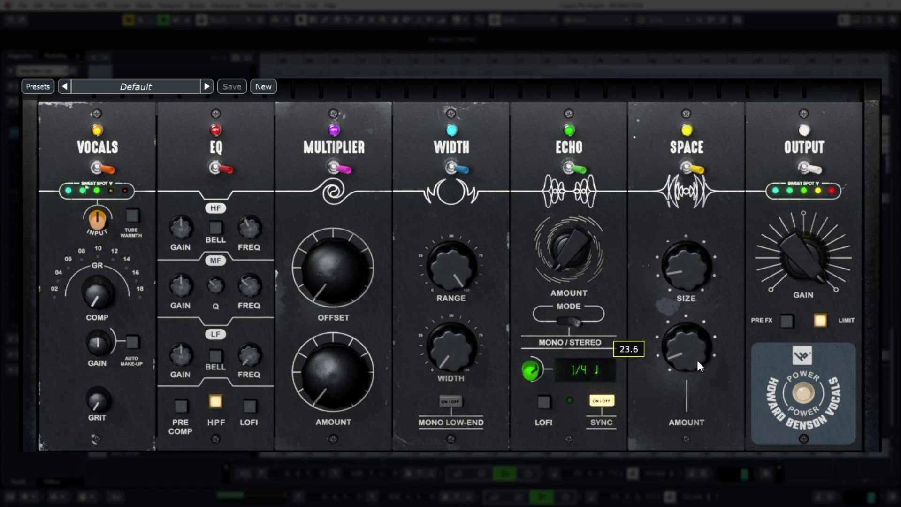
left_click_drag(691, 356, 690, 353)
left_click_drag(699, 290, 697, 265)
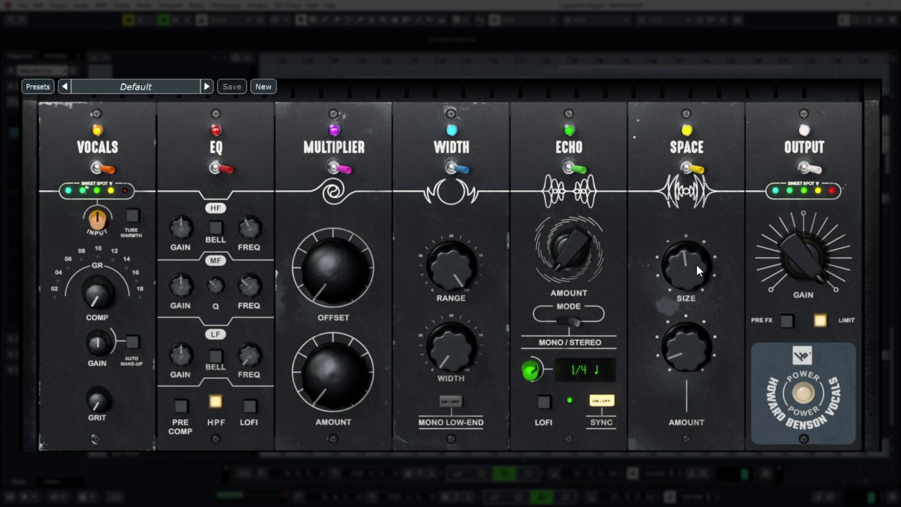
- Try raising the output gain and the vocal compression, and reset the compression to minimum
left_click_drag(811, 284, 803, 260)
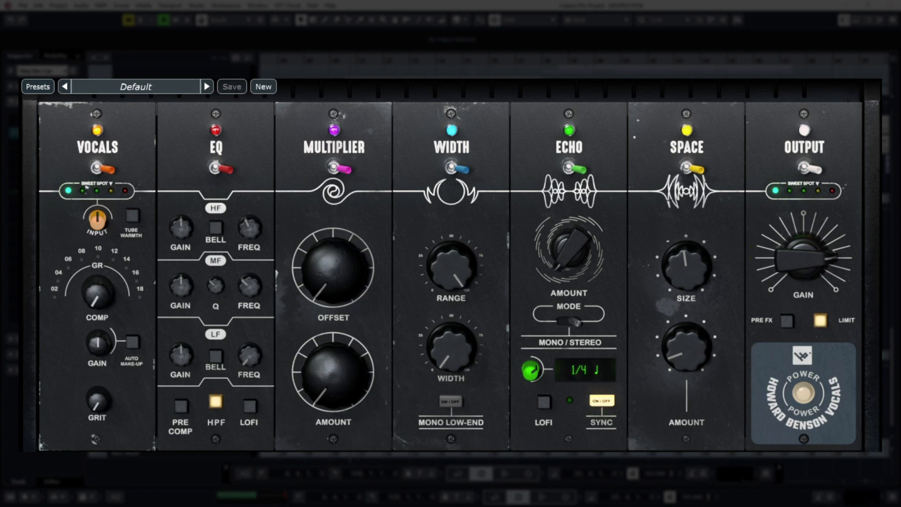
double_click(777, 275)
mouse_move(100, 227)
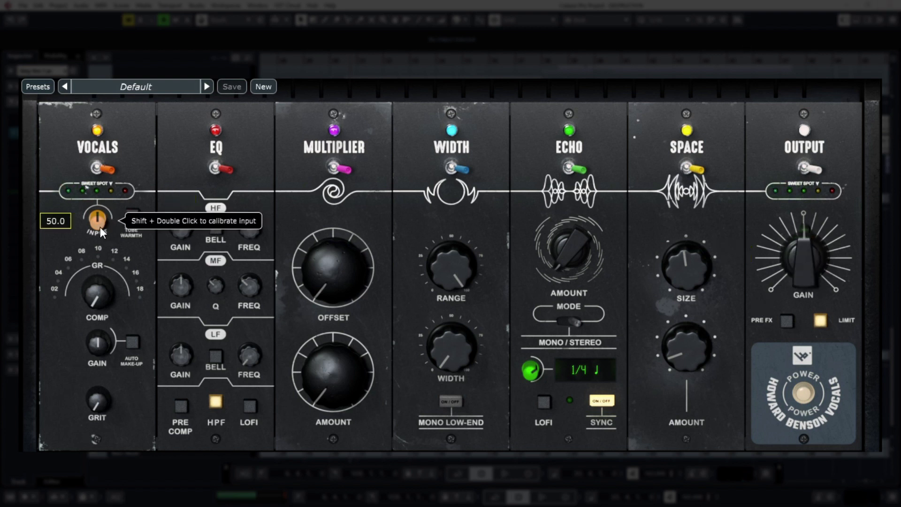
left_click_drag(108, 295, 104, 261)
mouse_move(796, 254)
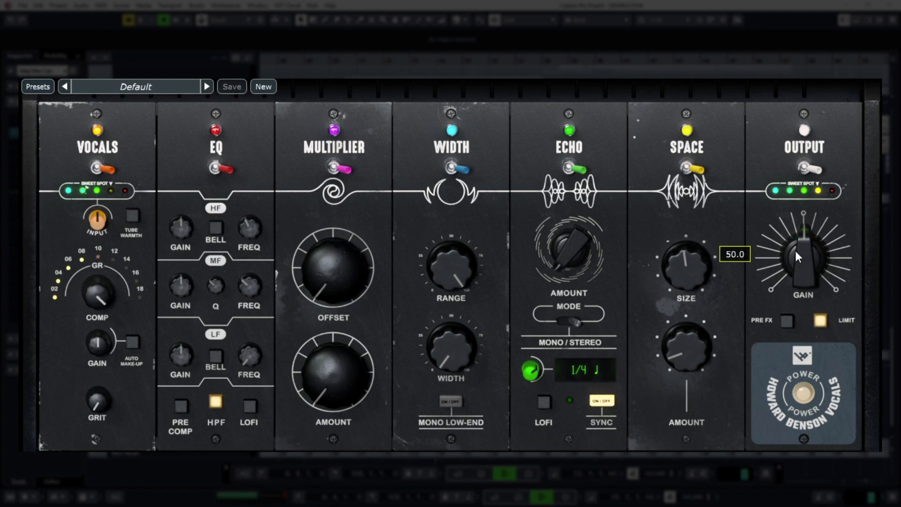
mouse_move(796, 252)
left_mouse_down()
mouse_move(793, 242)
mouse_move(792, 250)
left_mouse_up()
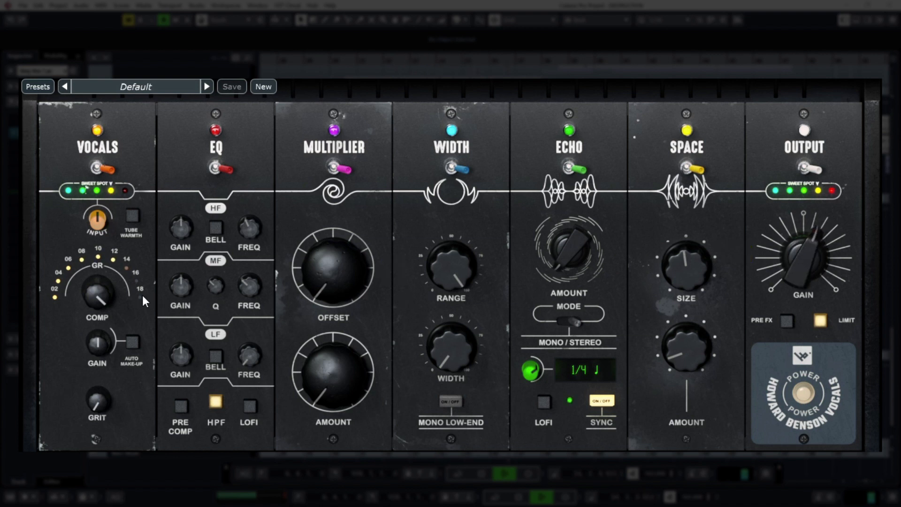
double_click(85, 291)
- Raise the plug-in's output gain to about three quarters of its range while checking the echo amount
left_click_drag(806, 282, 794, 258)
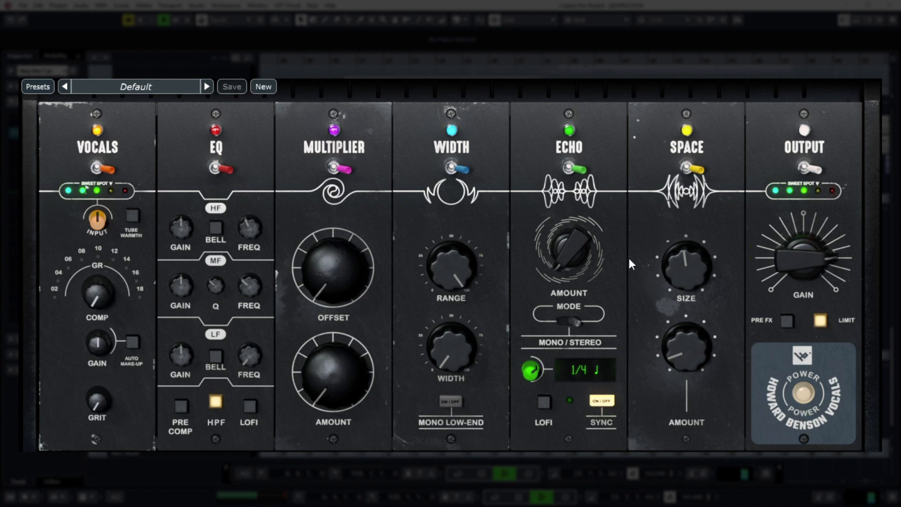
mouse_move(565, 264)
left_mouse_down()
mouse_move(570, 246)
mouse_move(562, 257)
left_mouse_up()
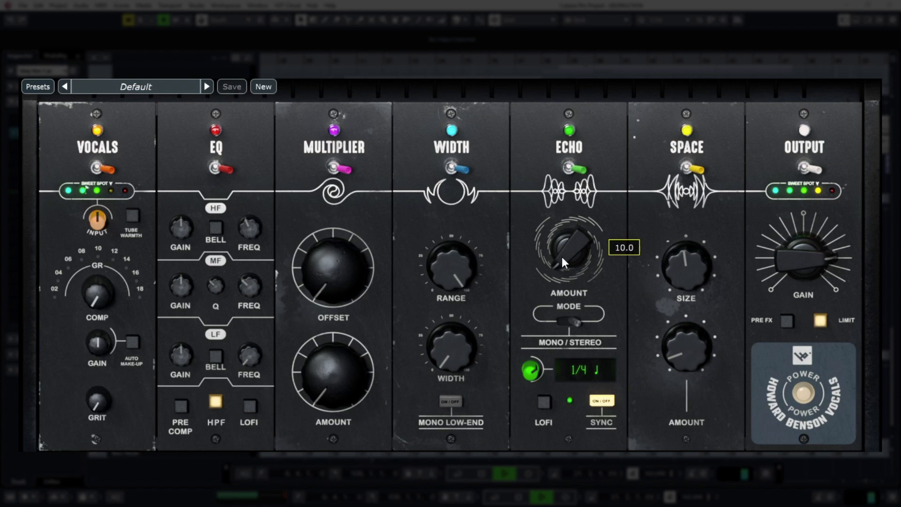
left_click_drag(779, 260, 777, 254)
- Close the plug-in window and set the Sing Vox 3 pc channel fader to 0.40 dB during playback
left_click(754, 113)
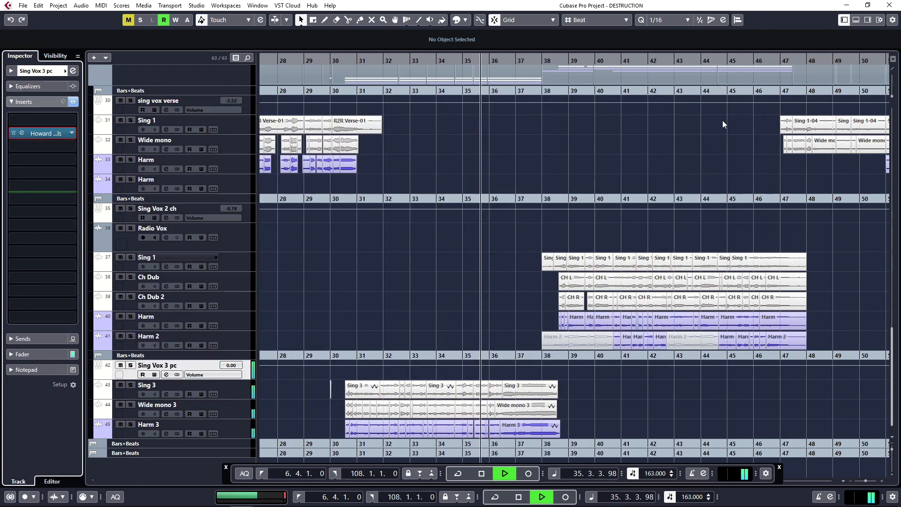
scroll(238, 367, "up", 3)
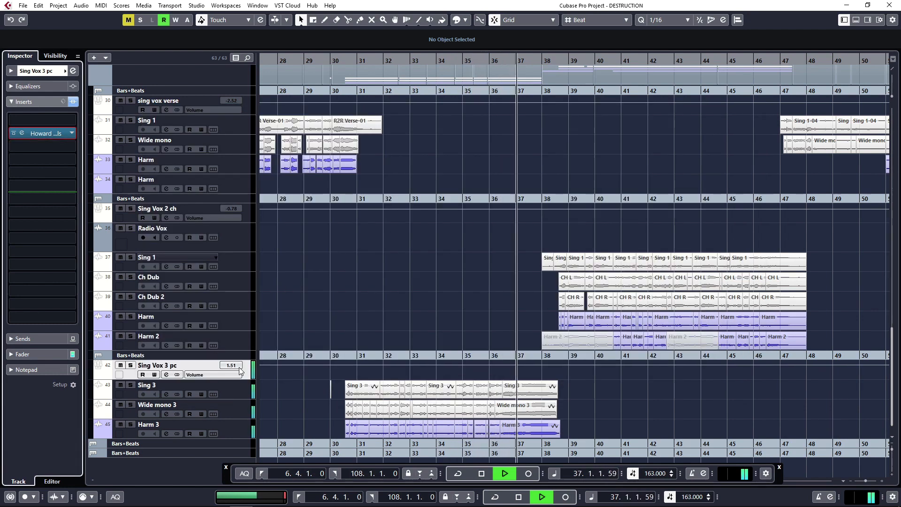
scroll(239, 367, "down", 2)
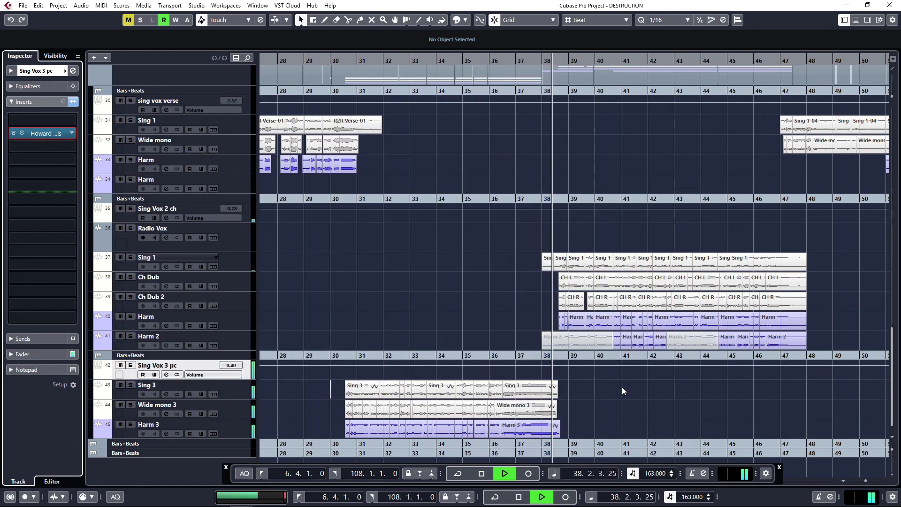
- Listen to the transition from pre-chorus into chorus and look over the vocal clips in the following sections
scroll(596, 379, "right", 2)
scroll(570, 375, "right", 1)
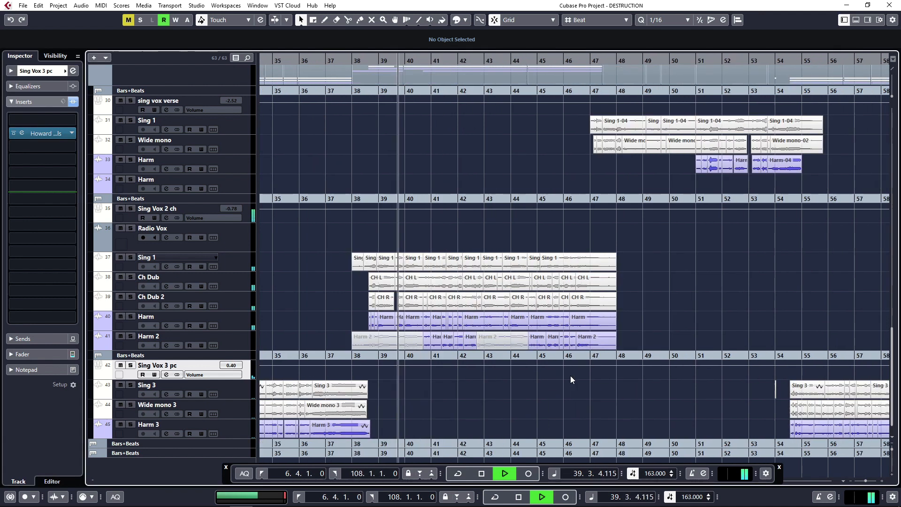
scroll(507, 368, "right", 1)
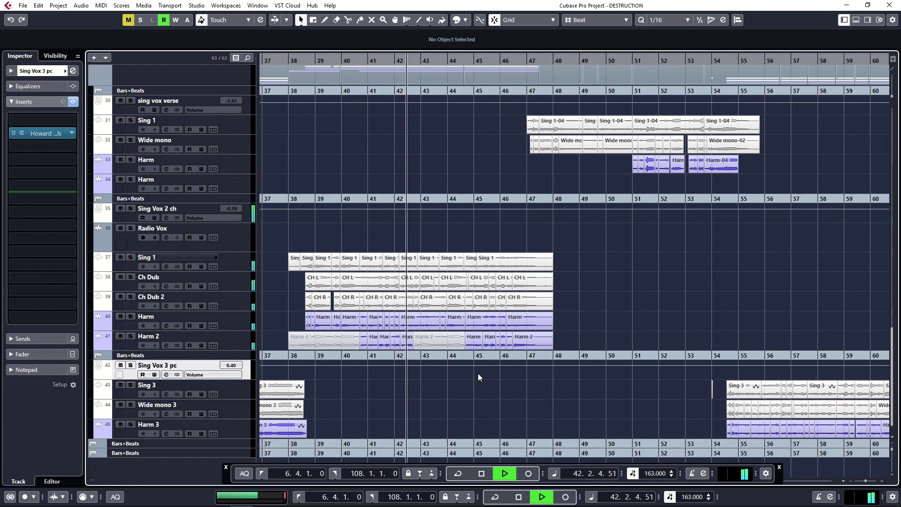
scroll(478, 373, "left", 2)
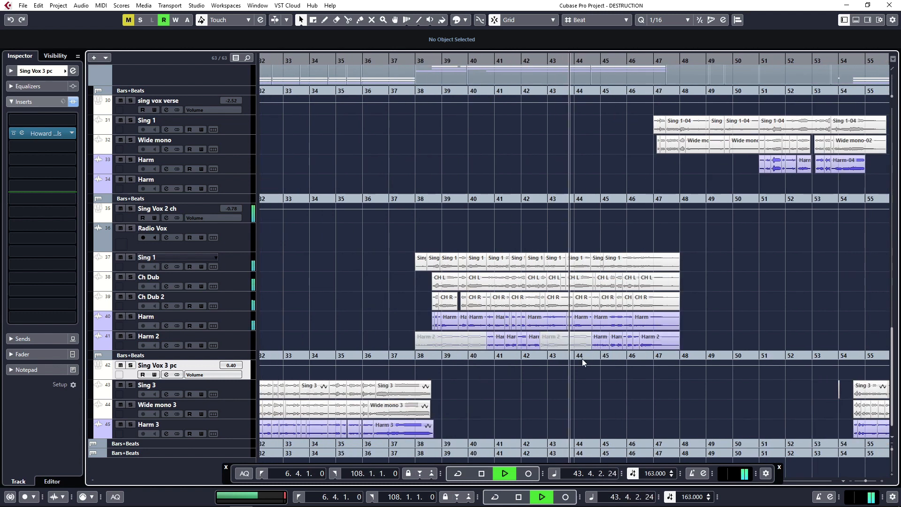
scroll(582, 359, "right", 2)
scroll(567, 351, "right", 3)
scroll(663, 307, "down", 2)
scroll(666, 335, "right", 3)
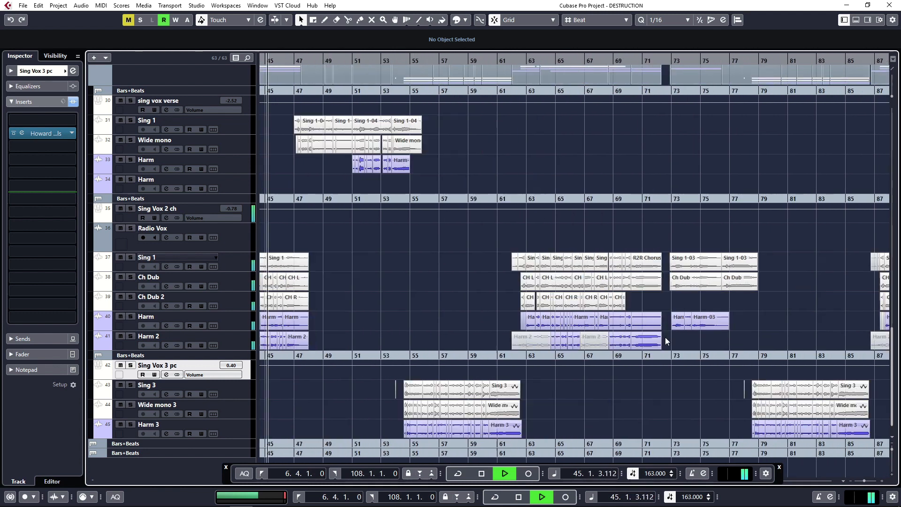
- Stop playback, move the playhead to bar 73, and audition the processed vocals from there
key("space")
left_click(671, 357)
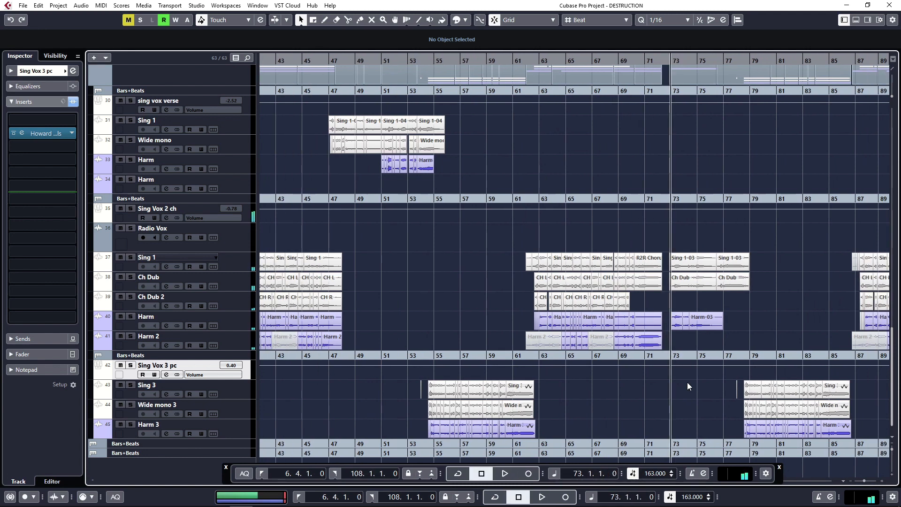
scroll(687, 382, "right", 3)
key("space")
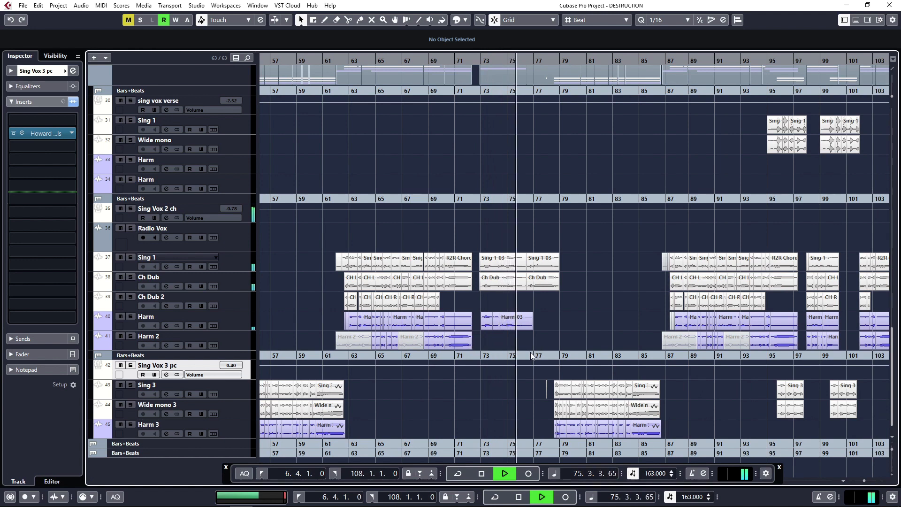
scroll(534, 354, "up", 1)
scroll(572, 358, "right", 1)
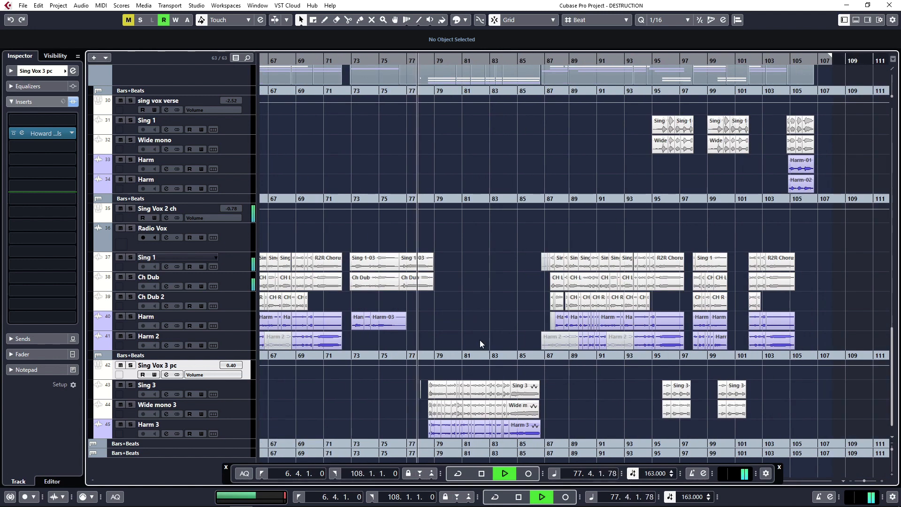
- Jump ahead to the final chorus, audition the layered ending vocals from bar 95, and stop playback
left_click(558, 357)
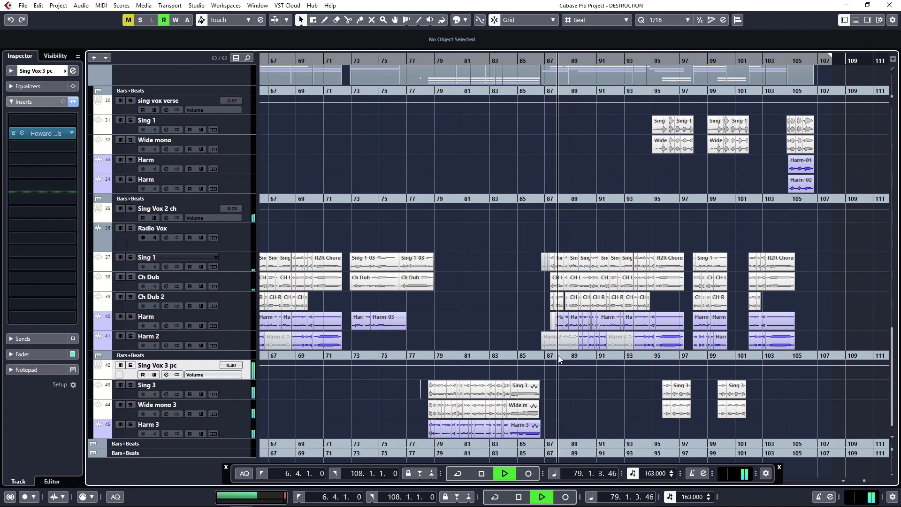
scroll(523, 196, "up", 1)
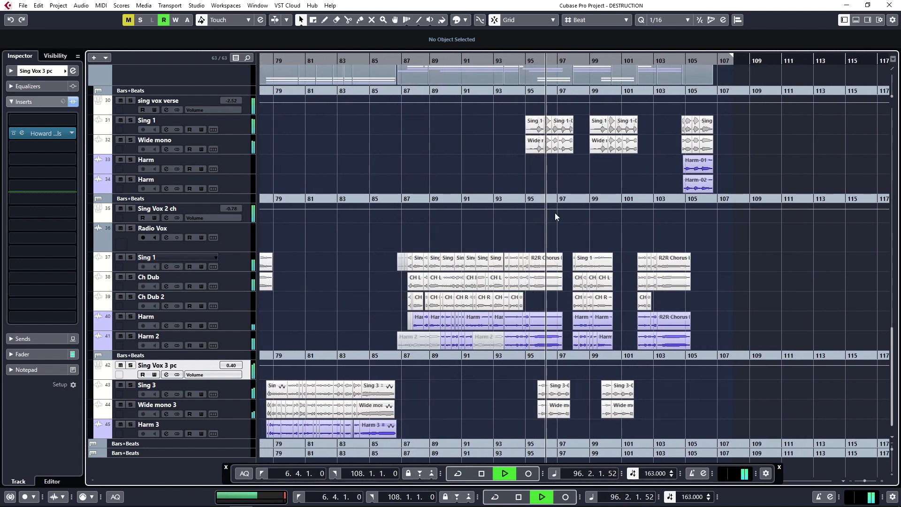
scroll(576, 237, "right", 1)
scroll(494, 226, "up", 4)
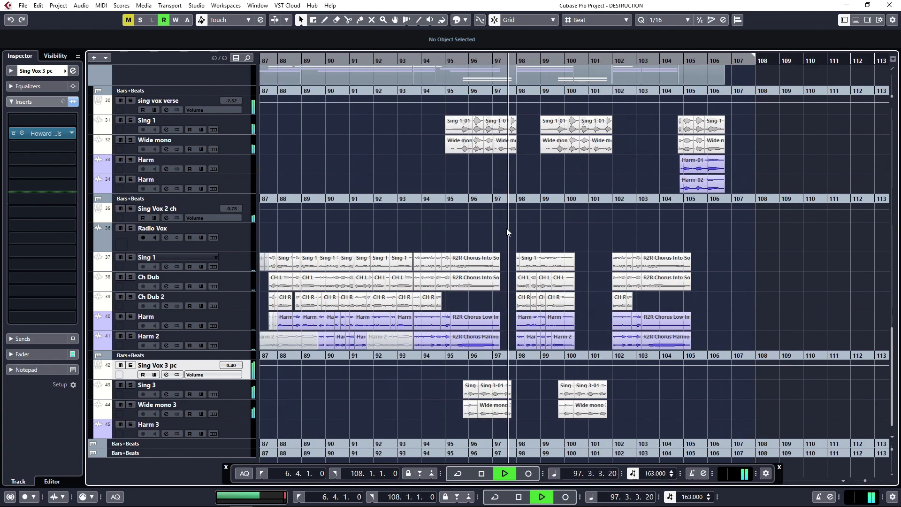
scroll(514, 240, "up", 3)
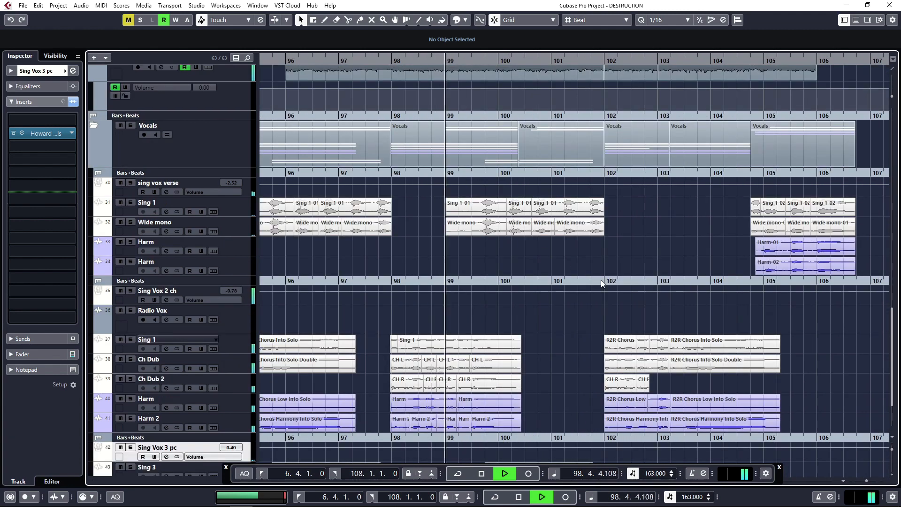
scroll(598, 281, "down", 6)
key("space")
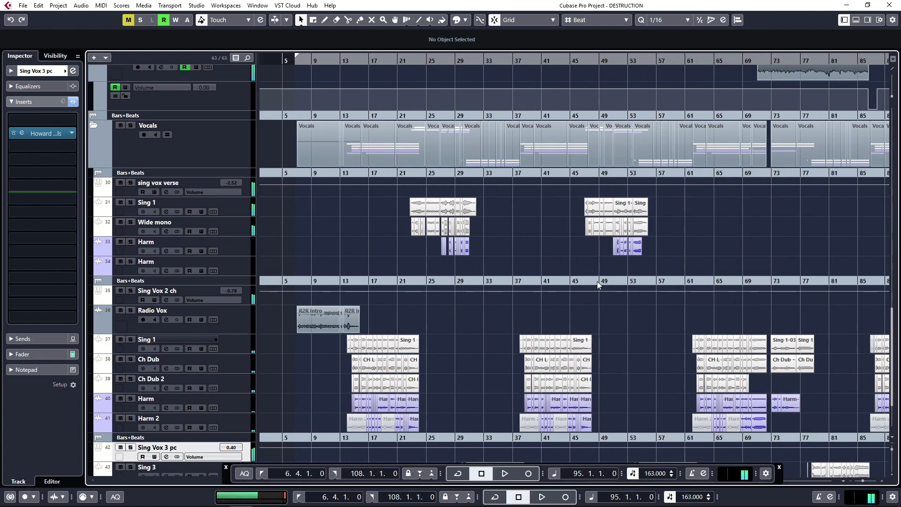